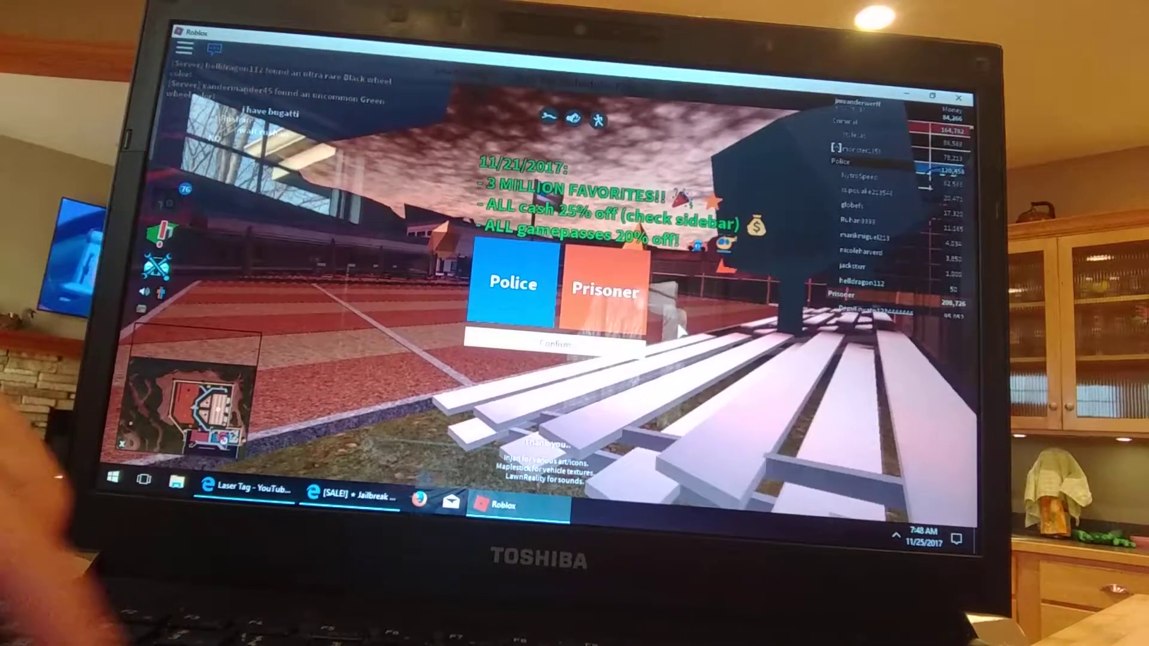
# - Pick the Prisoner team and confirm, spawning in the prison cafeteria
pyautogui.click(616, 347)
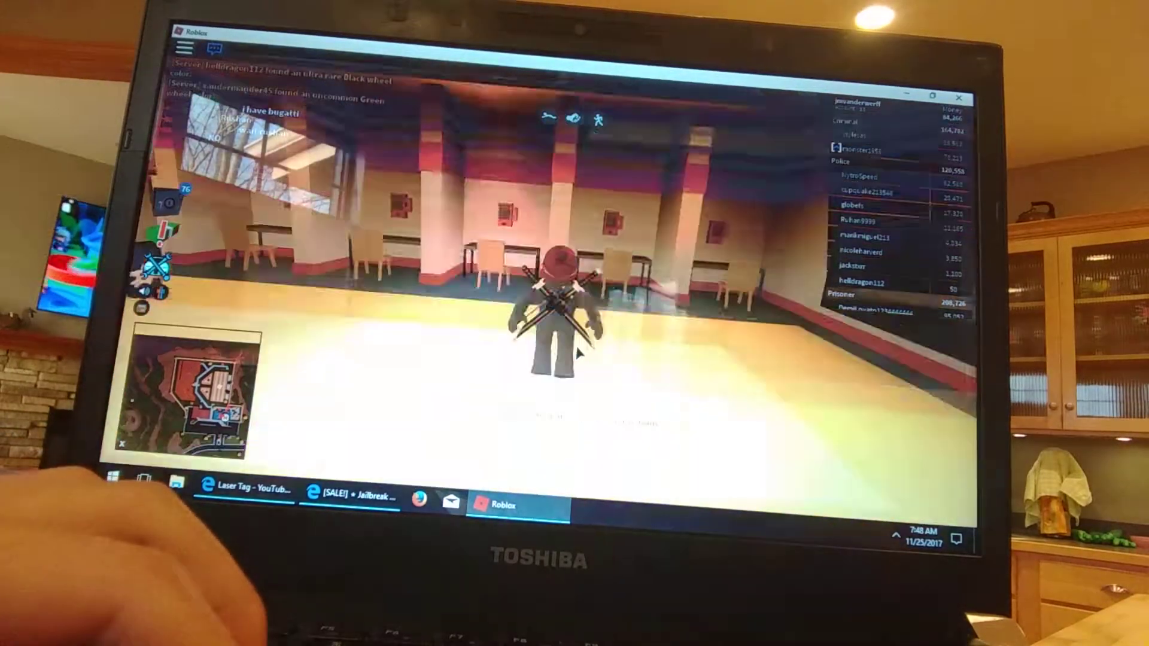
# - Walk out of the cafeteria, down the corridor and into the prison yard
pyautogui.press('w')
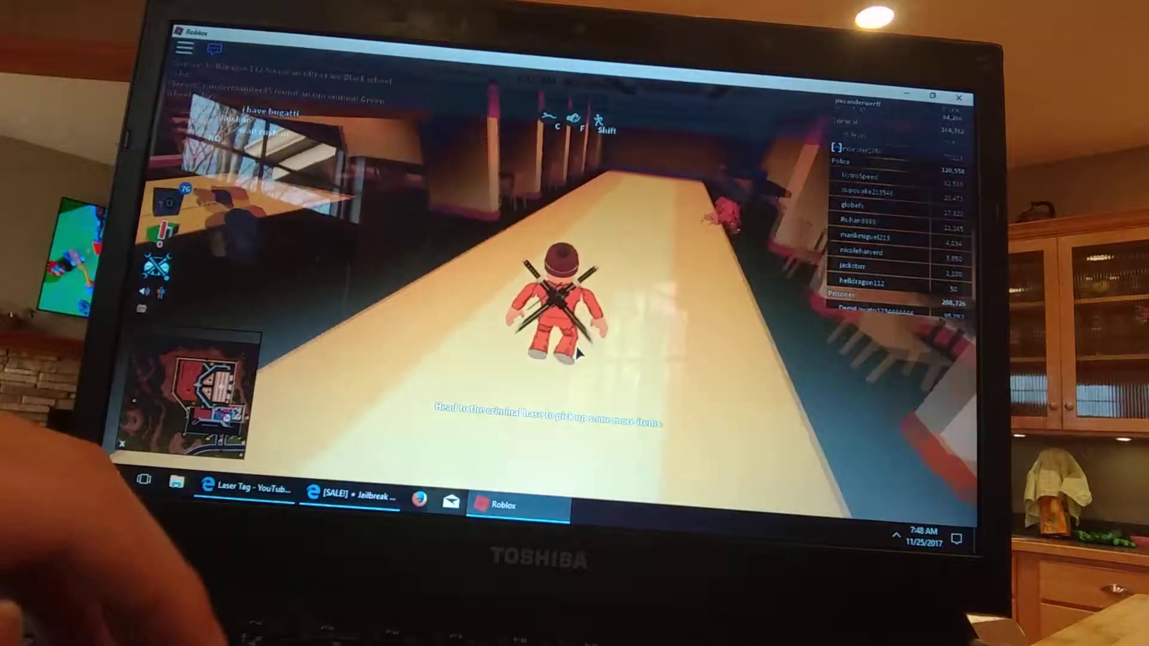
pyautogui.press('w')
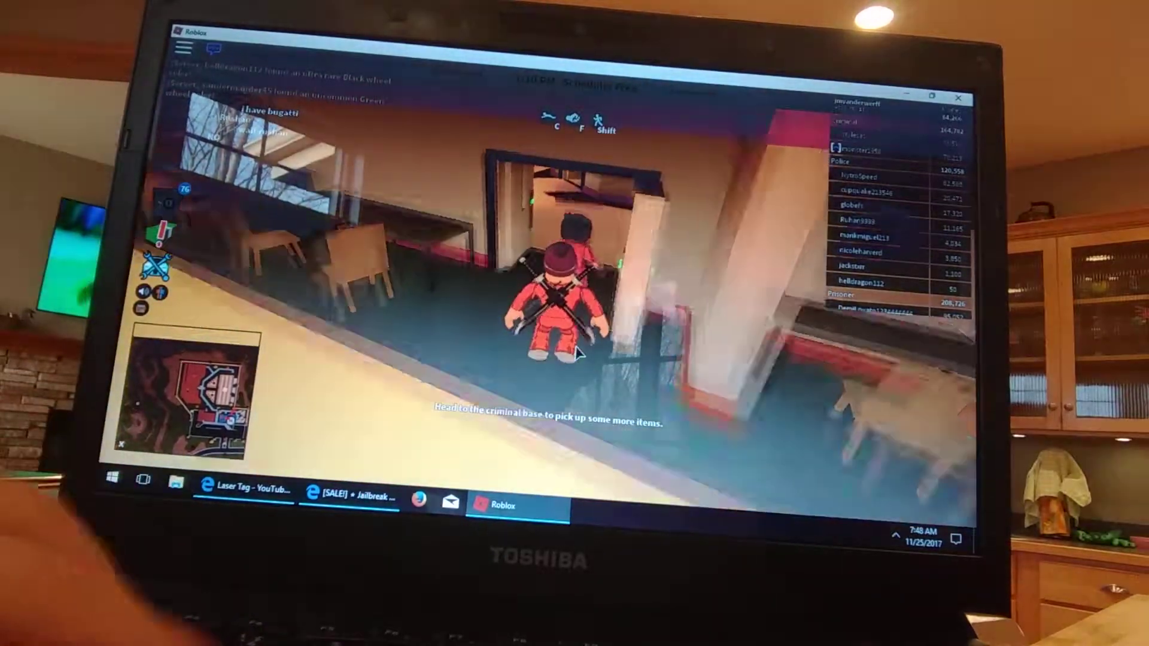
pyautogui.scroll(-3, 577, 354)
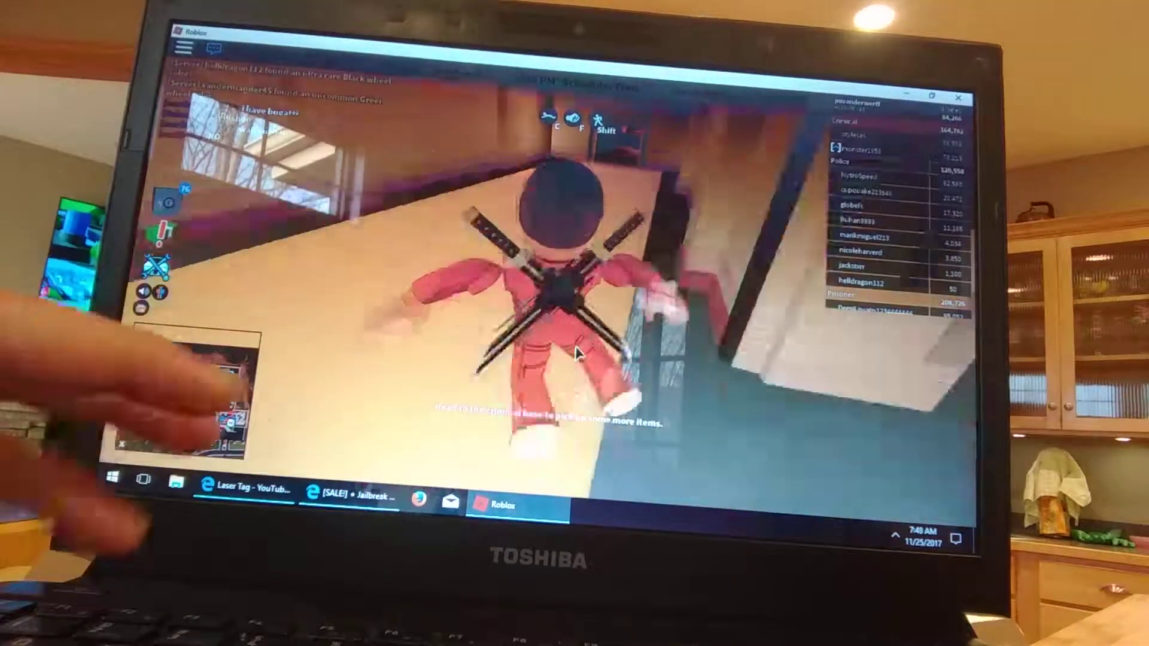
pyautogui.press('w')
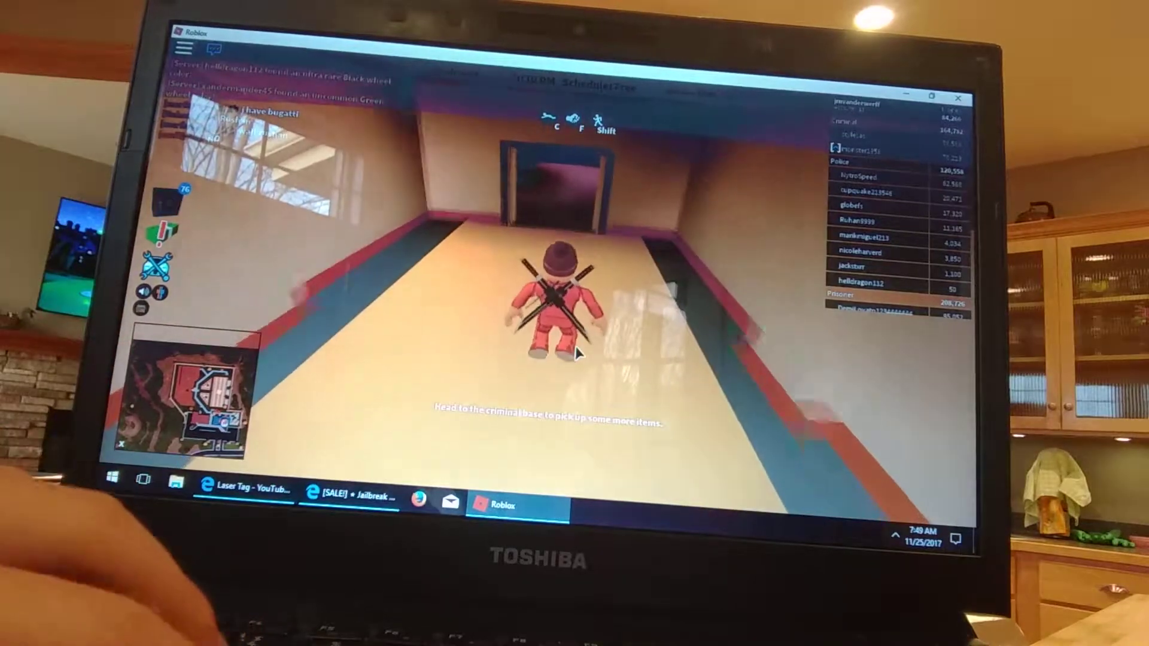
pyautogui.press('w')
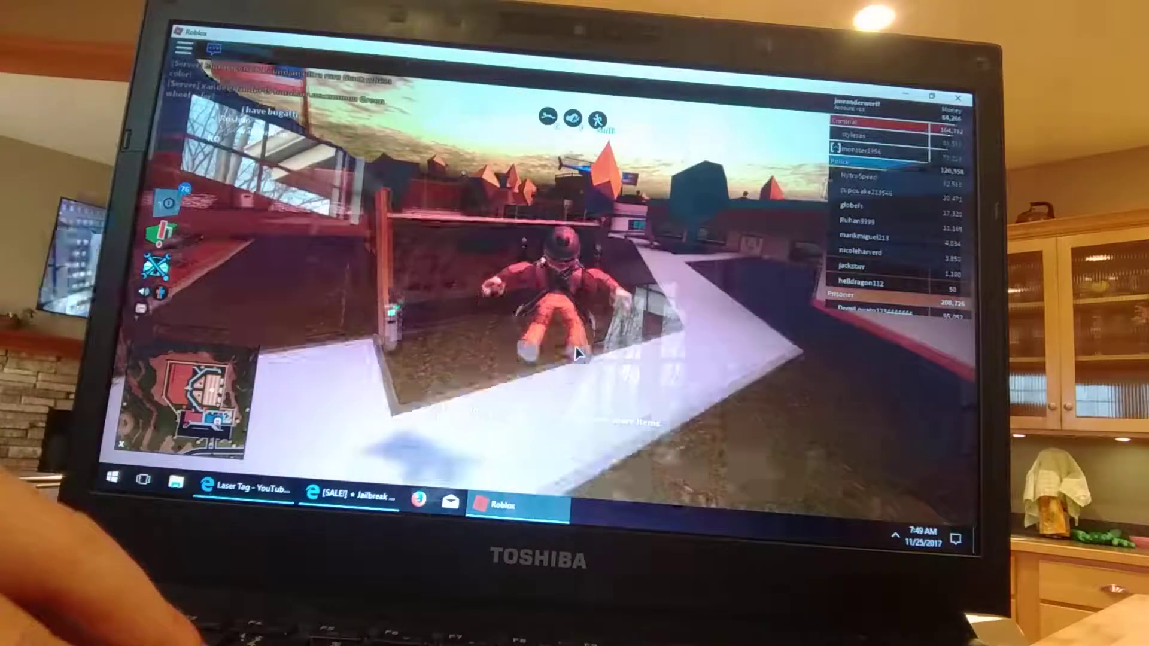
pyautogui.press('w')
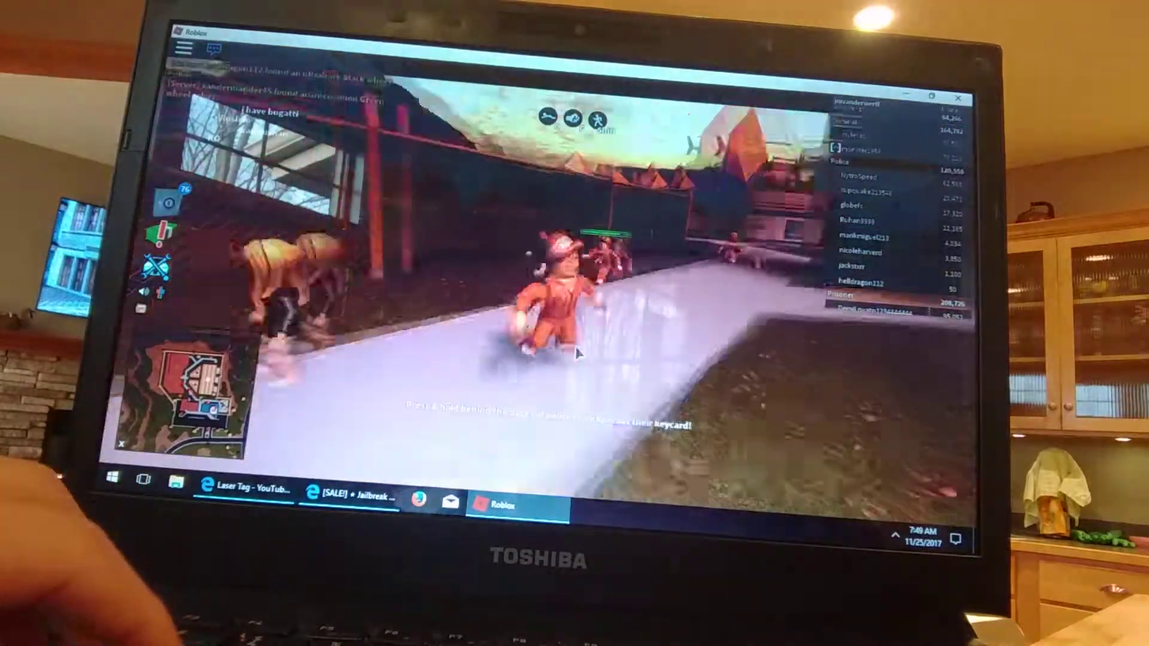
# - Follow the yard path past the building and the orange-roofed structure
pyautogui.press('s')
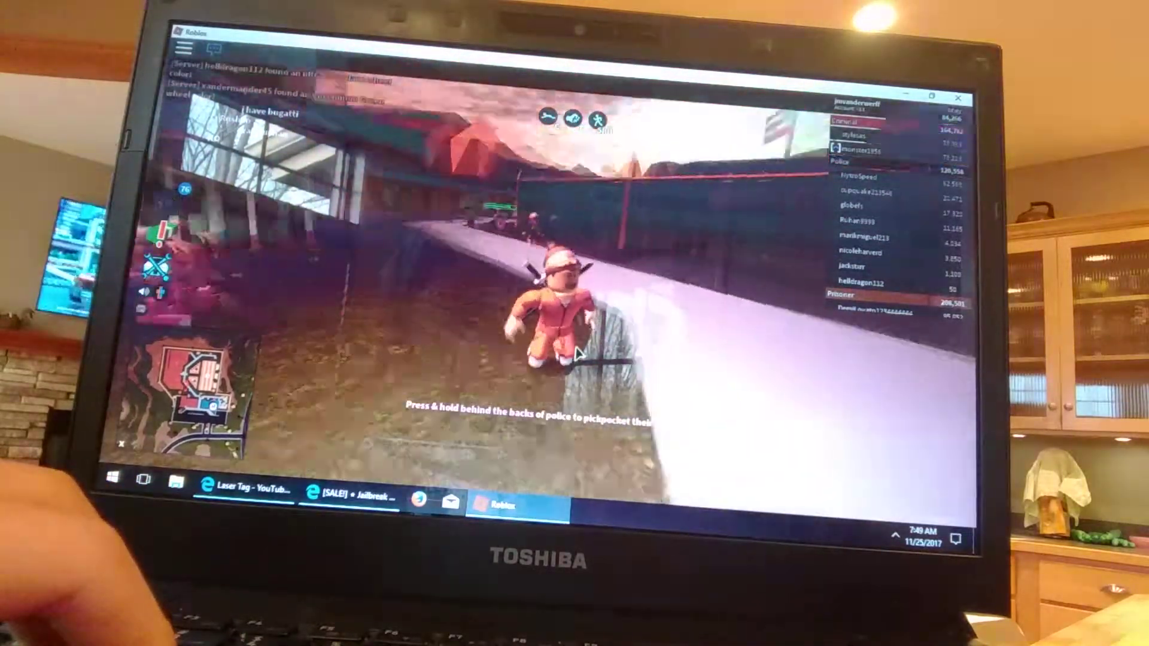
pyautogui.press('w')
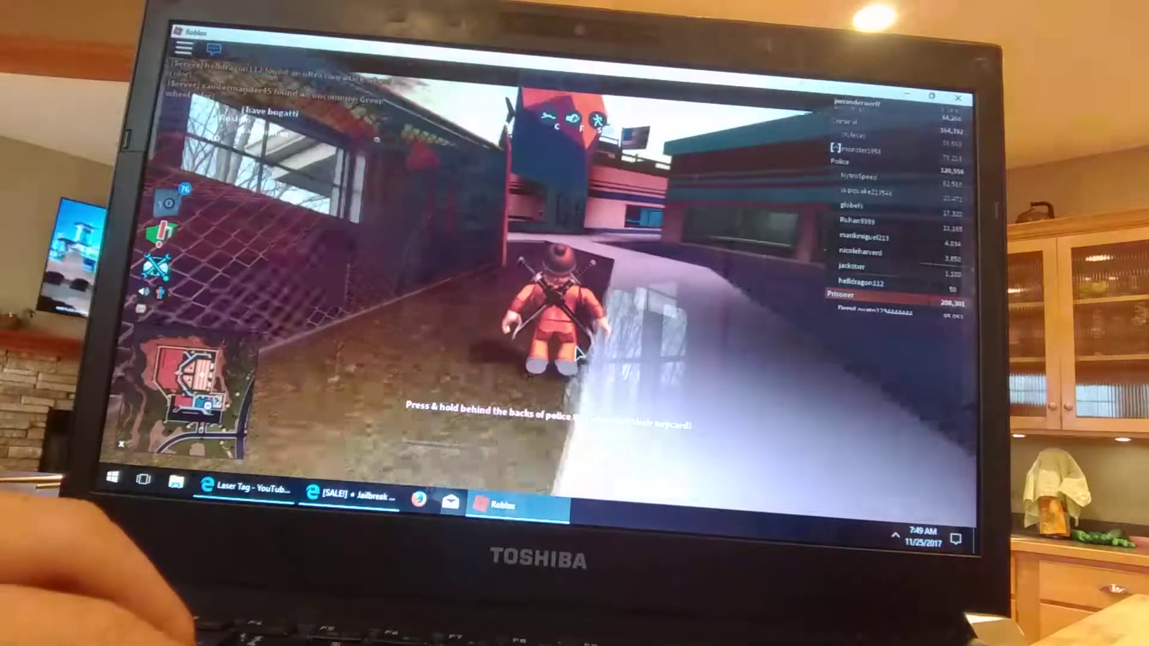
pyautogui.press('s')
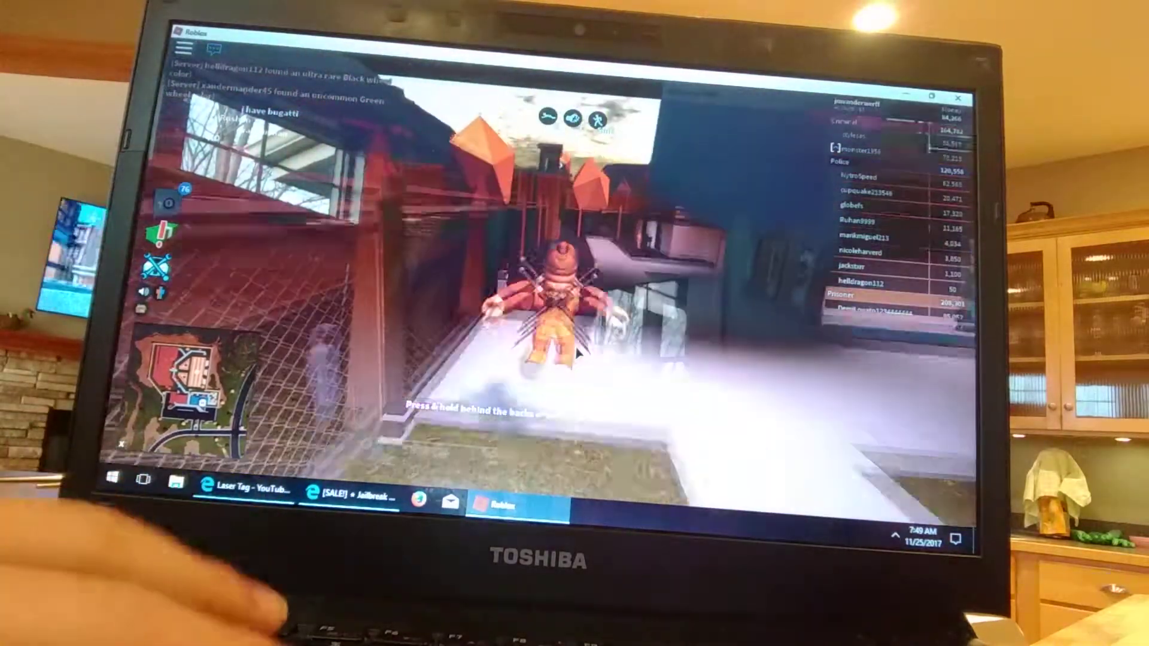
pyautogui.press('w')
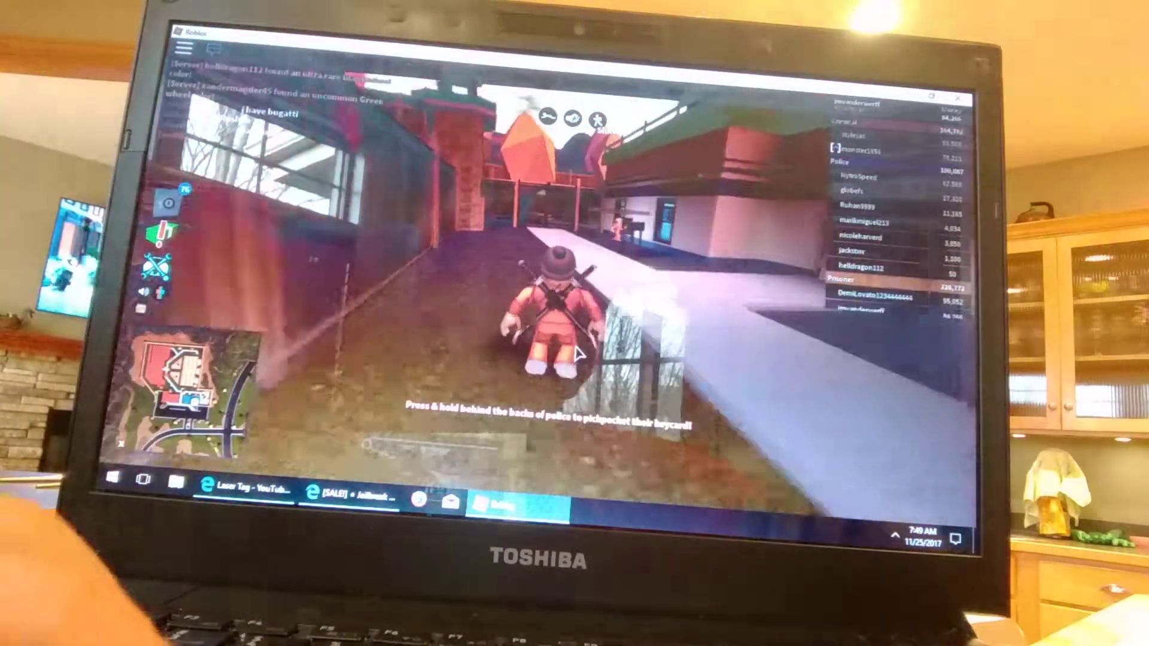
pyautogui.press('w')
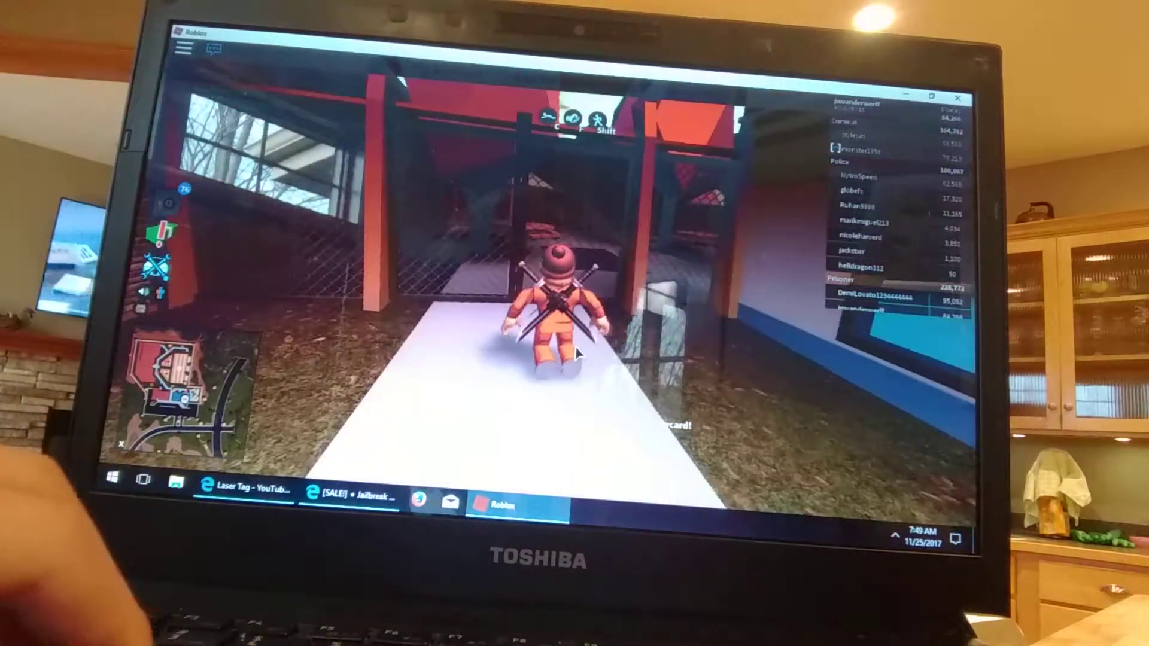
# - Cross the patio, lift the gate with E, and climb onto the blue car
pyautogui.press('w')
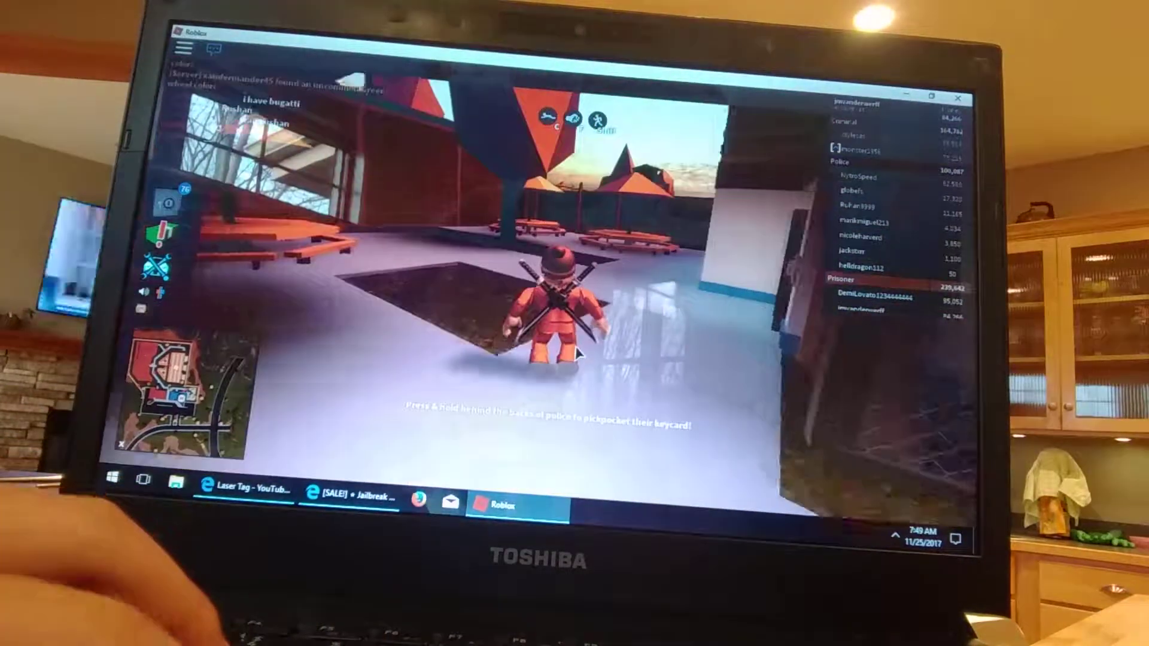
pyautogui.press('w')
pyautogui.press('w')
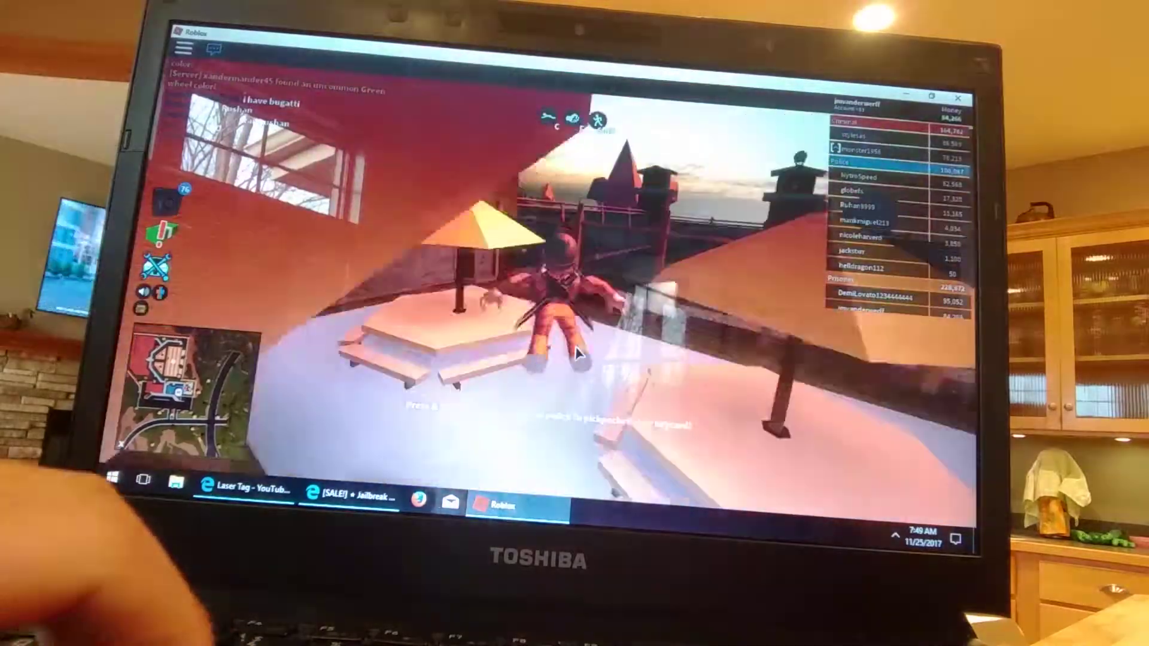
pyautogui.press('e')
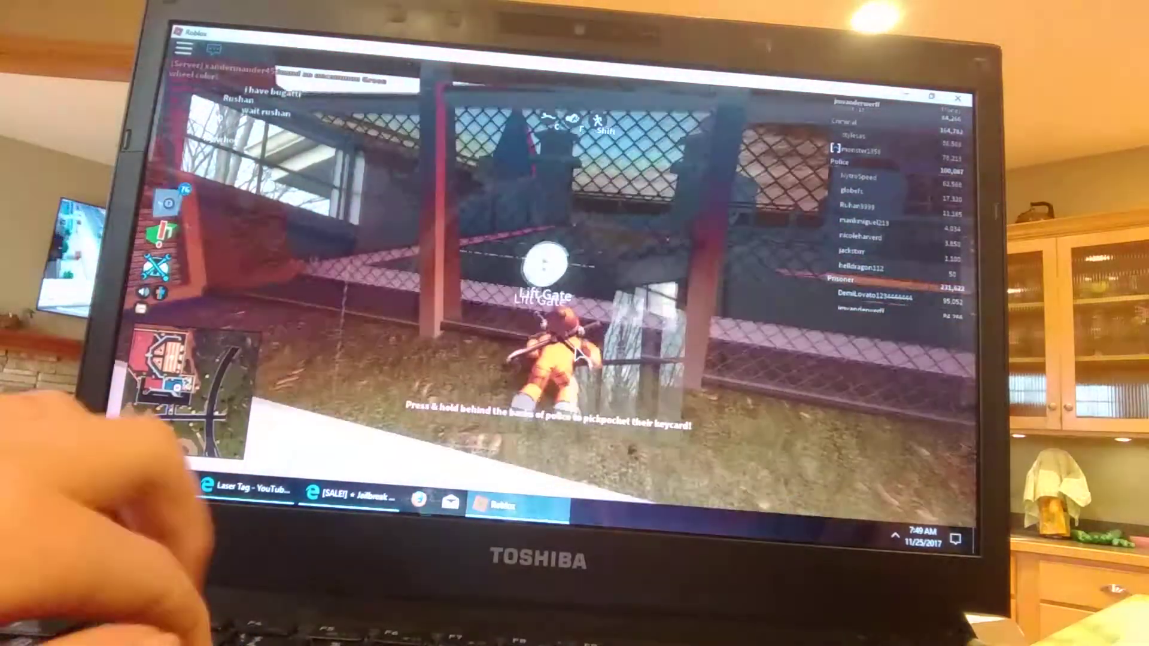
pyautogui.press('w')
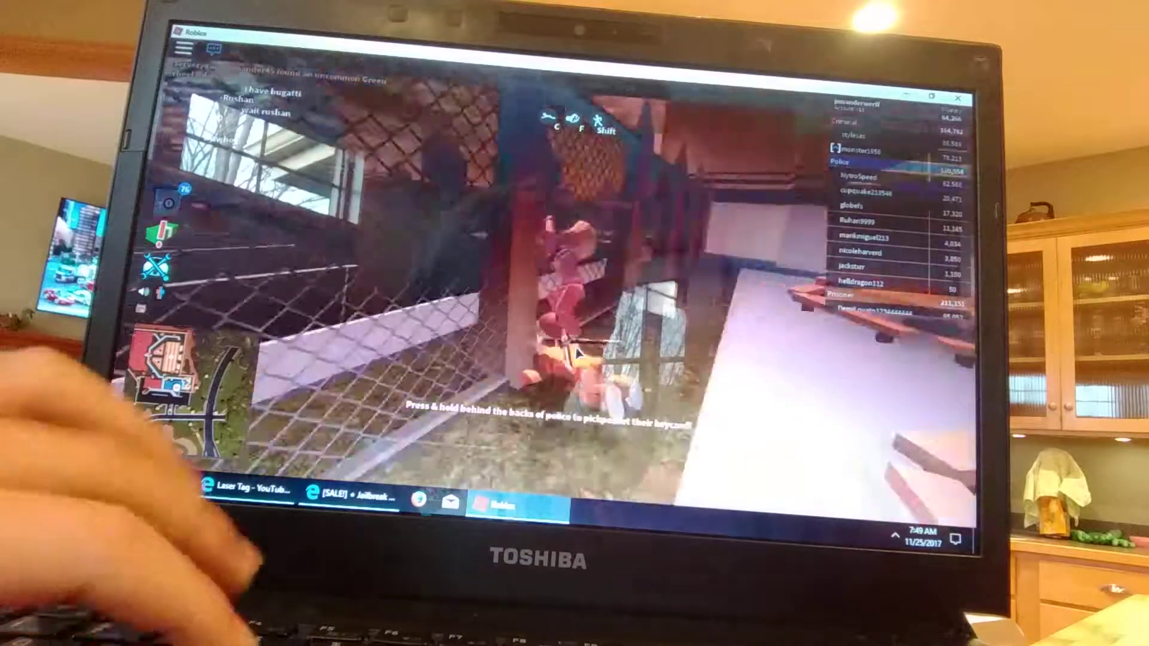
pyautogui.press('w')
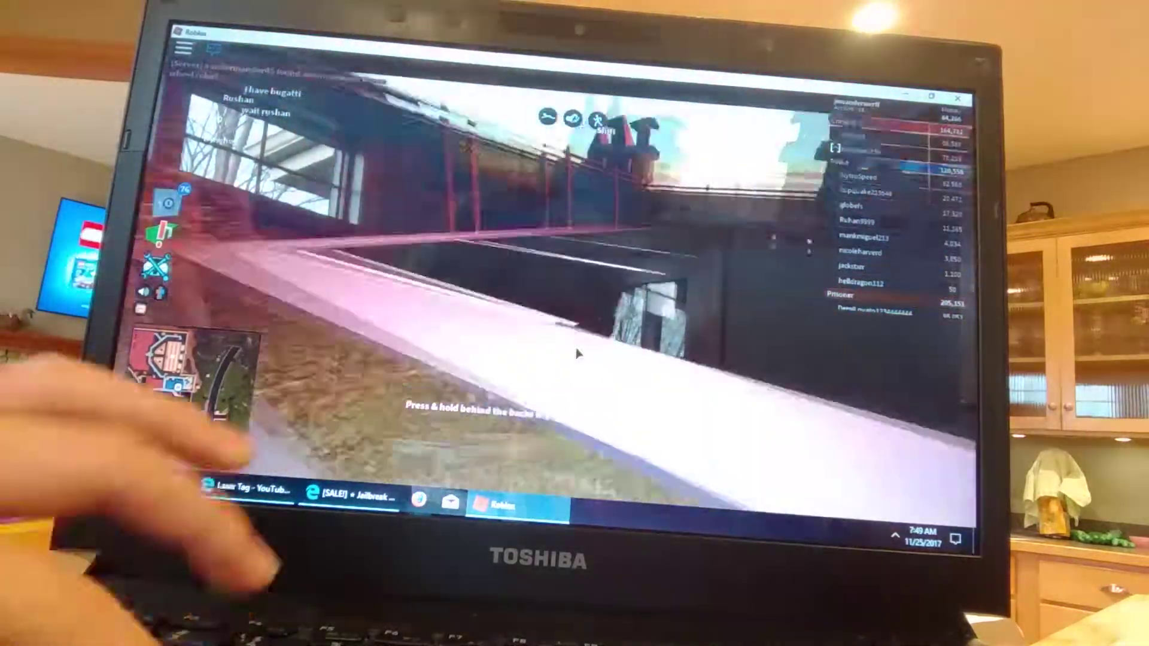
pyautogui.press('w')
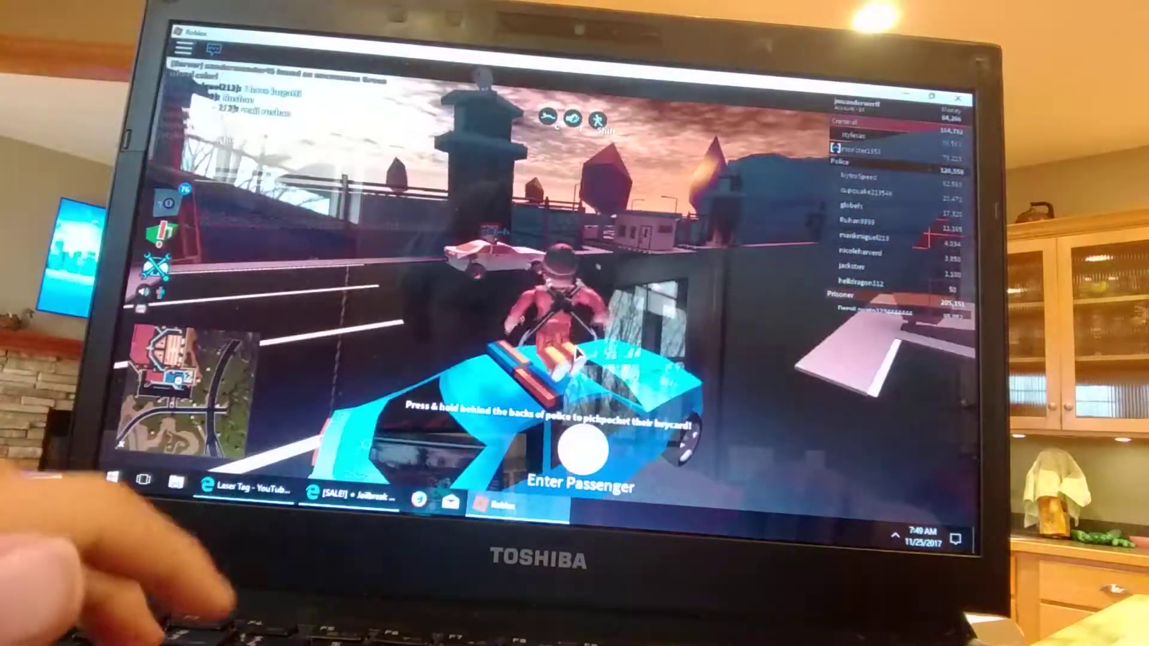
# - Drive the blue car forward, then jump off onto the grass beyond the walls
pyautogui.rightClick(577, 354)
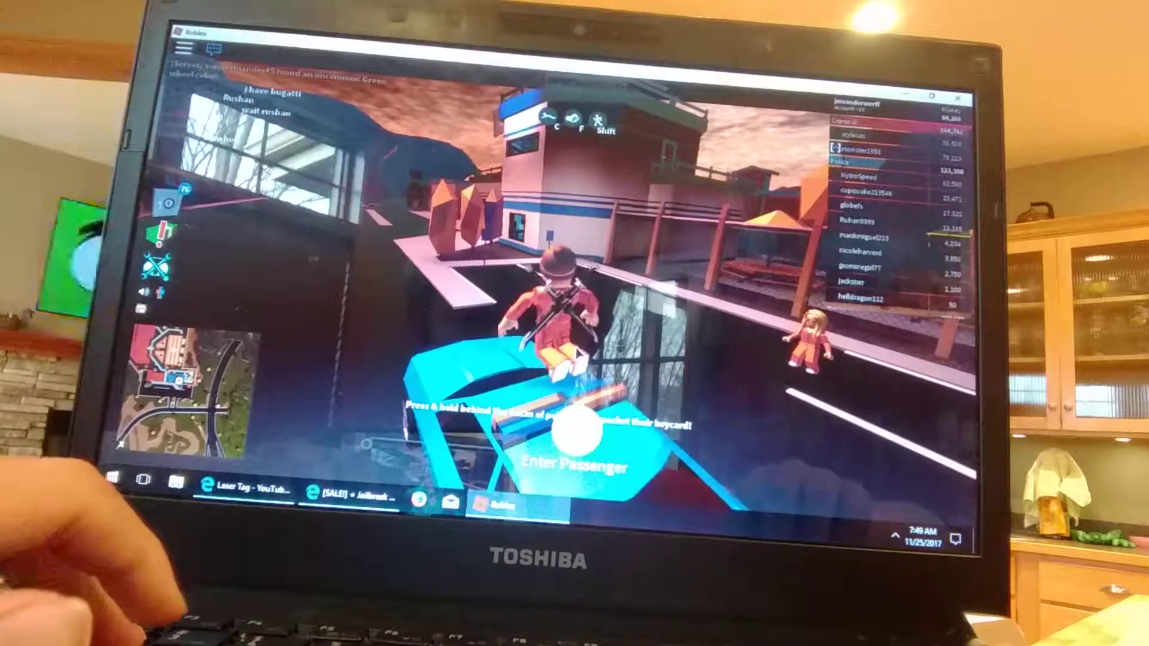
pyautogui.press('e')
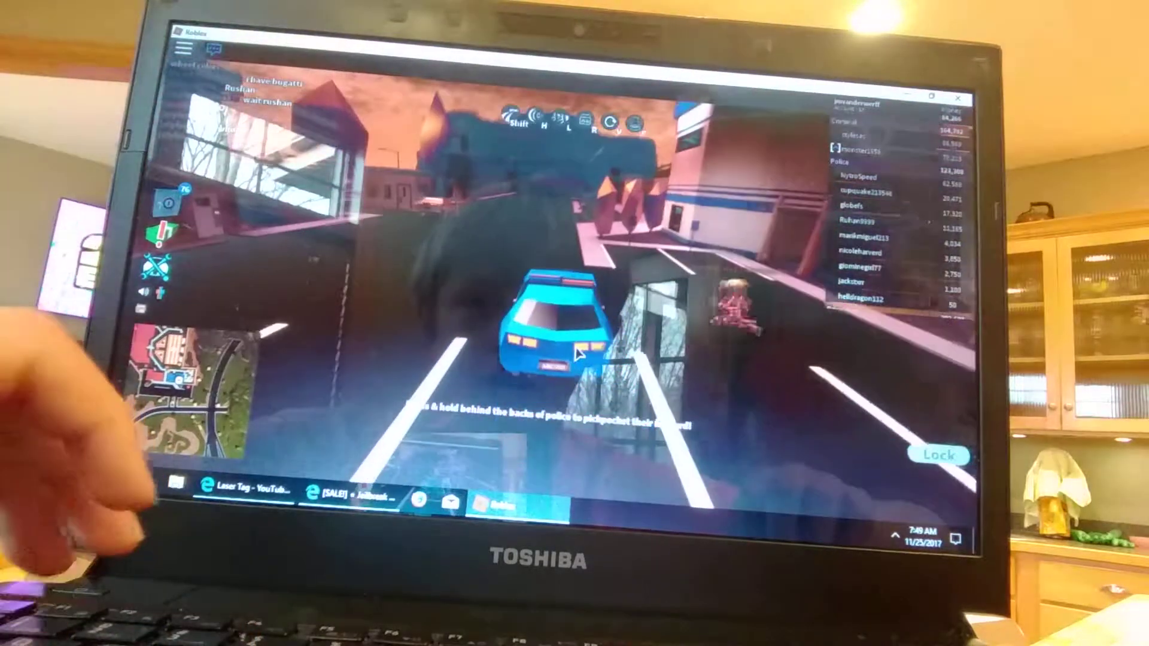
pyautogui.press('w')
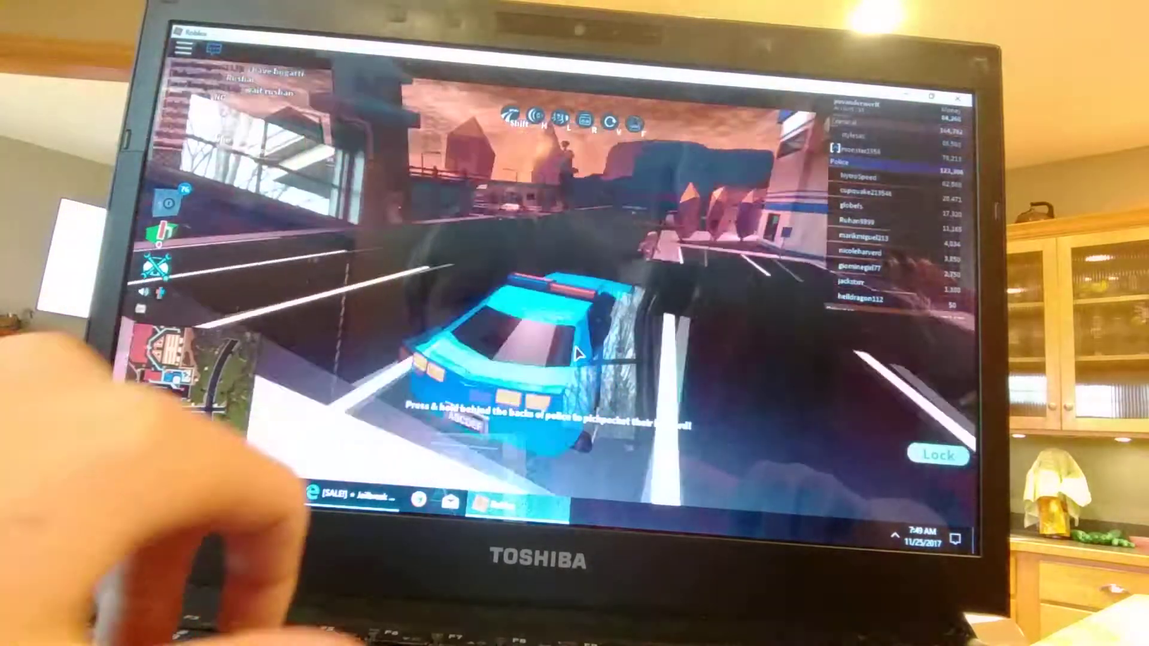
pyautogui.press('space')
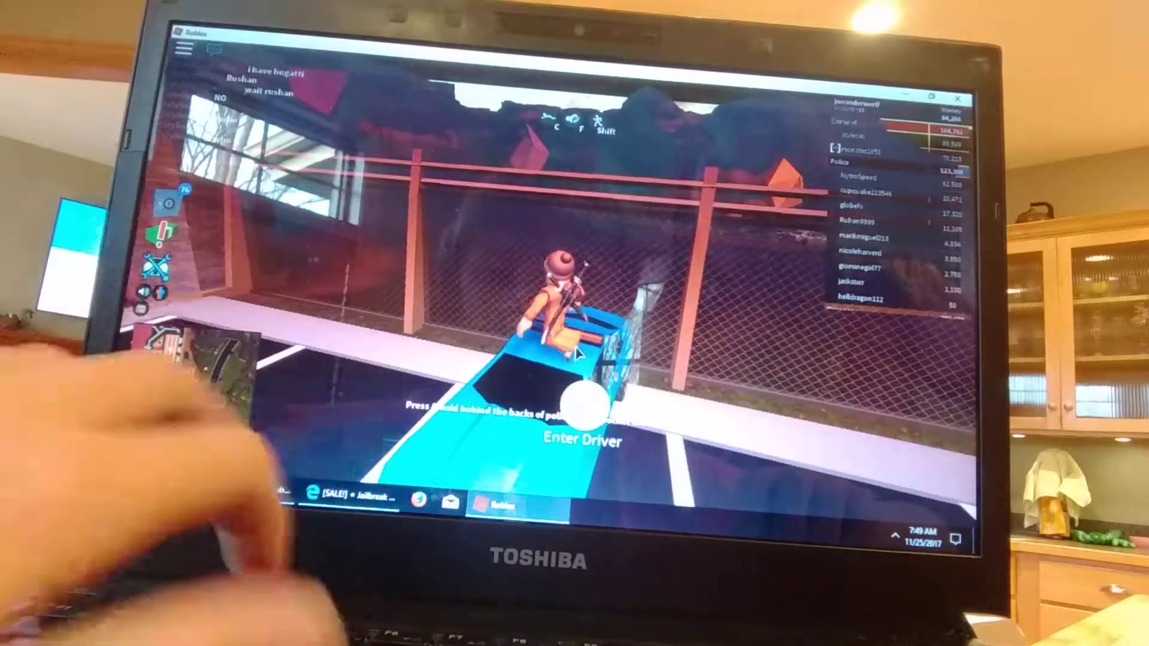
pyautogui.press('space')
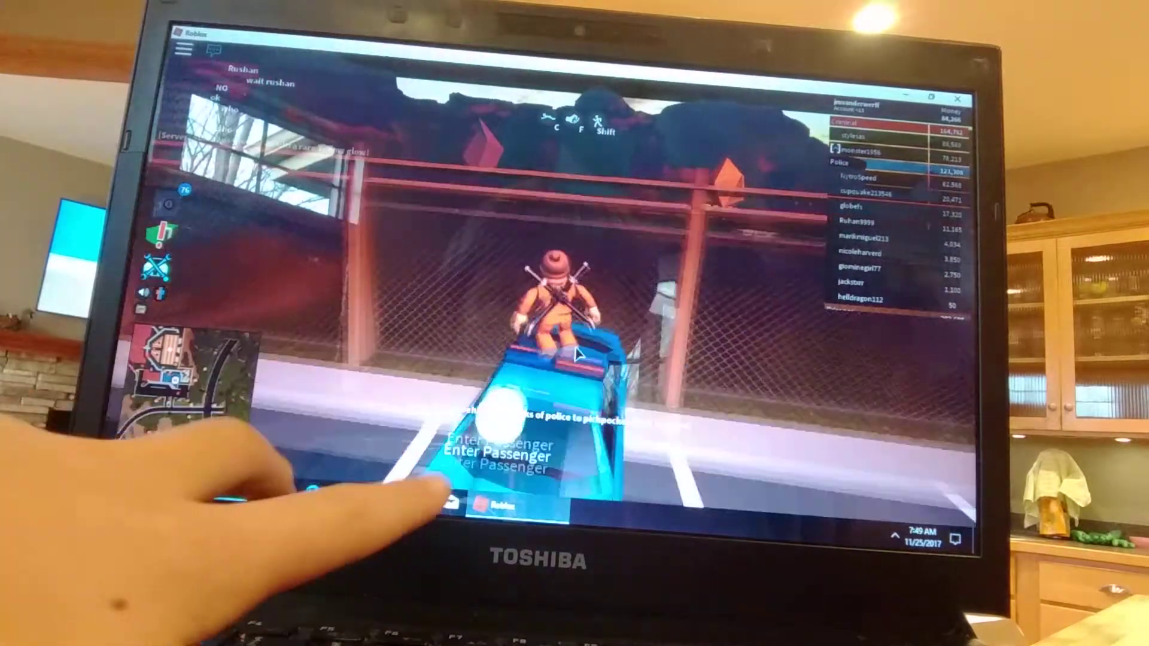
pyautogui.press('w')
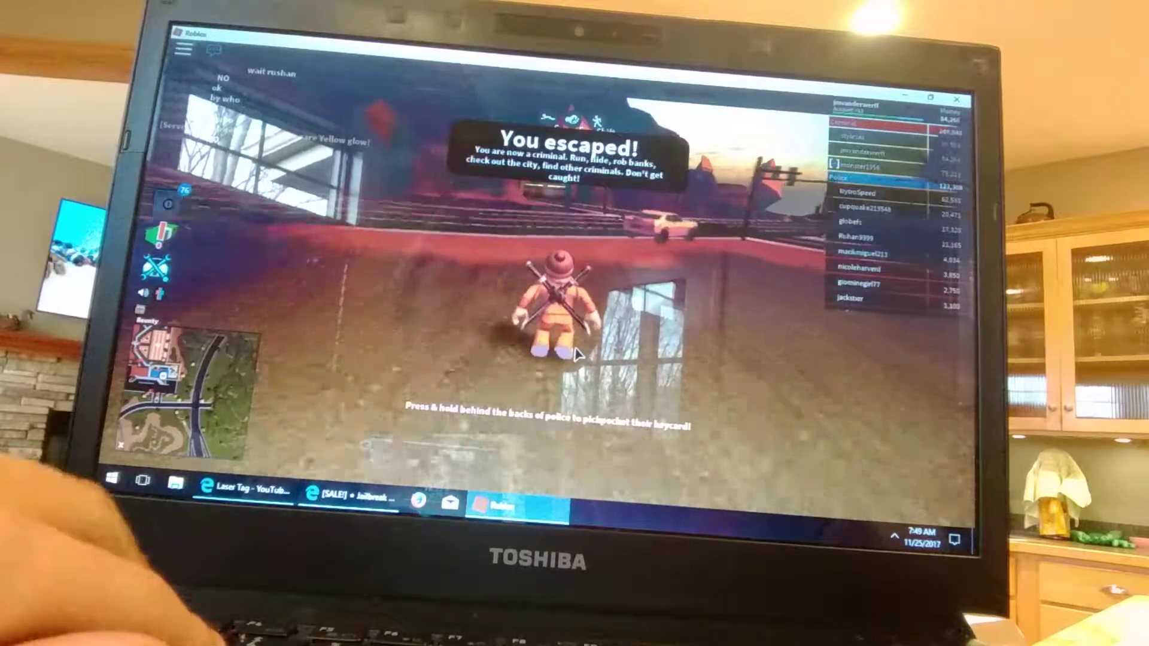
# - Get into the yellow car, hop briefly onto its roof, and retake the driver's seat
pyautogui.press('e')
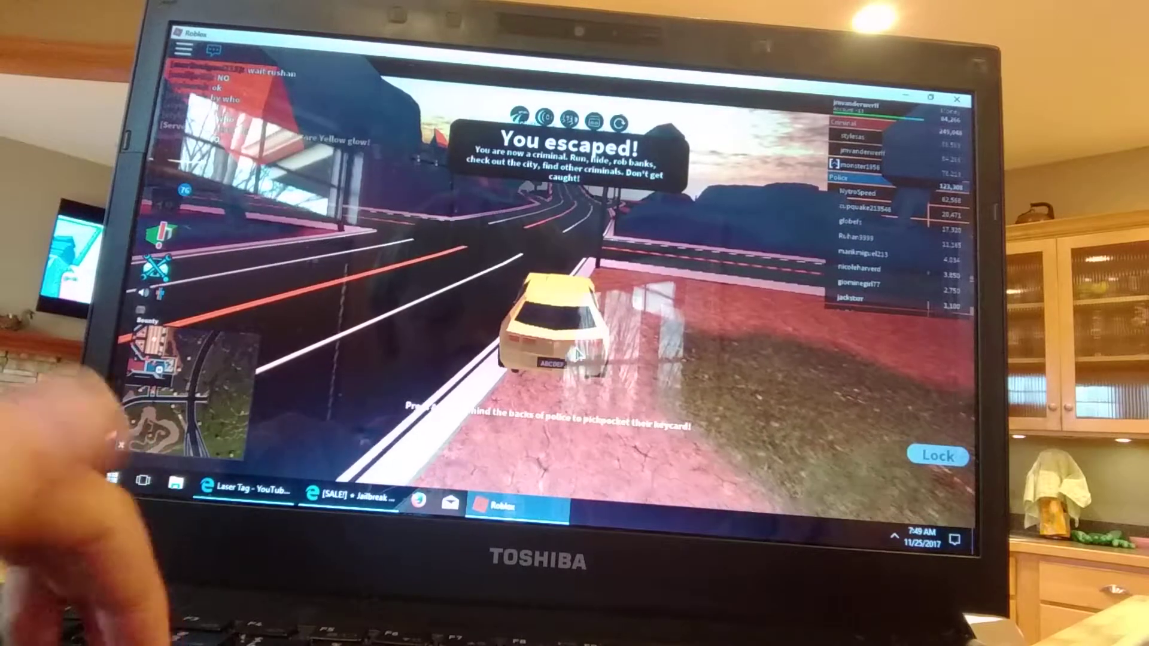
pyautogui.press('w')
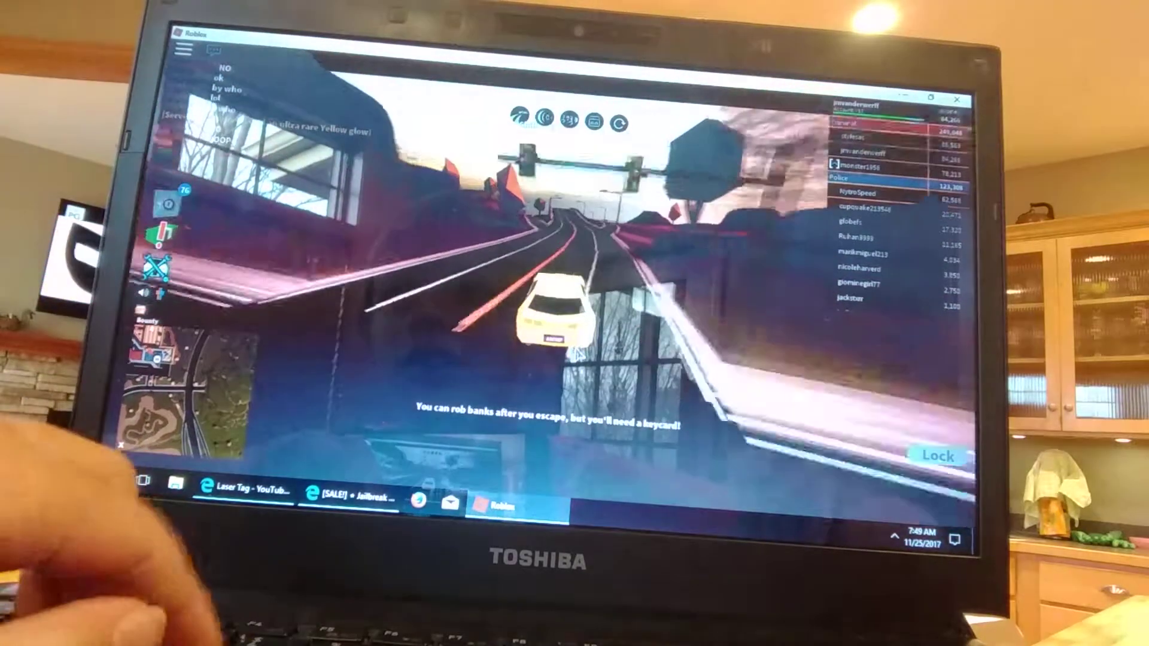
pyautogui.press('space')
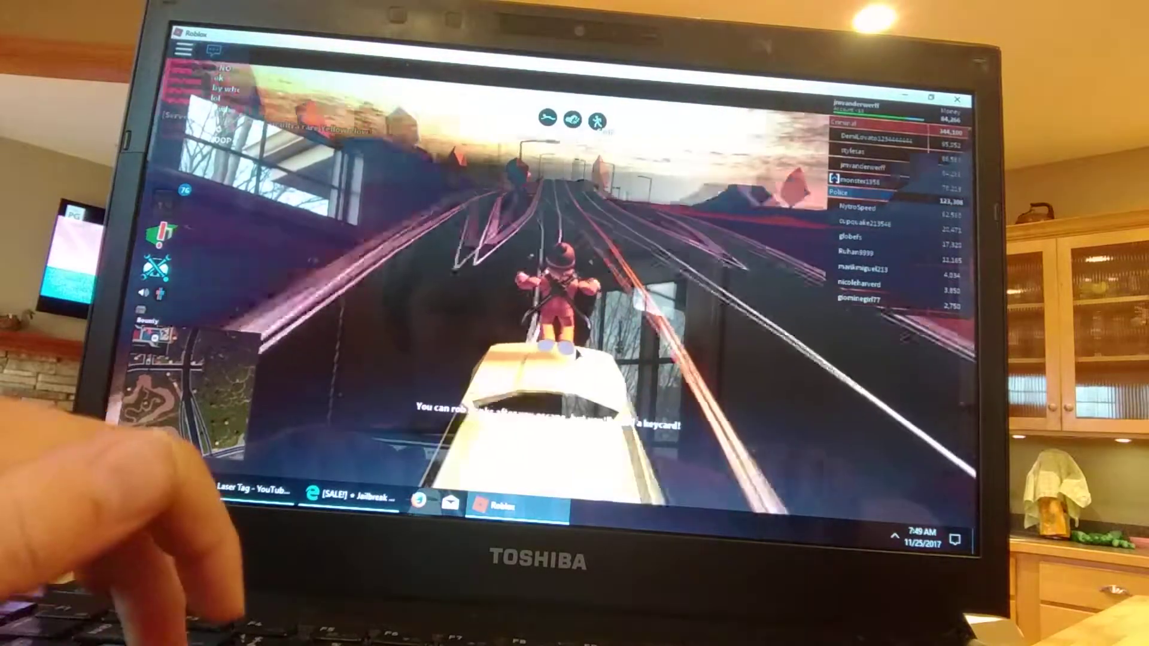
pyautogui.press('e')
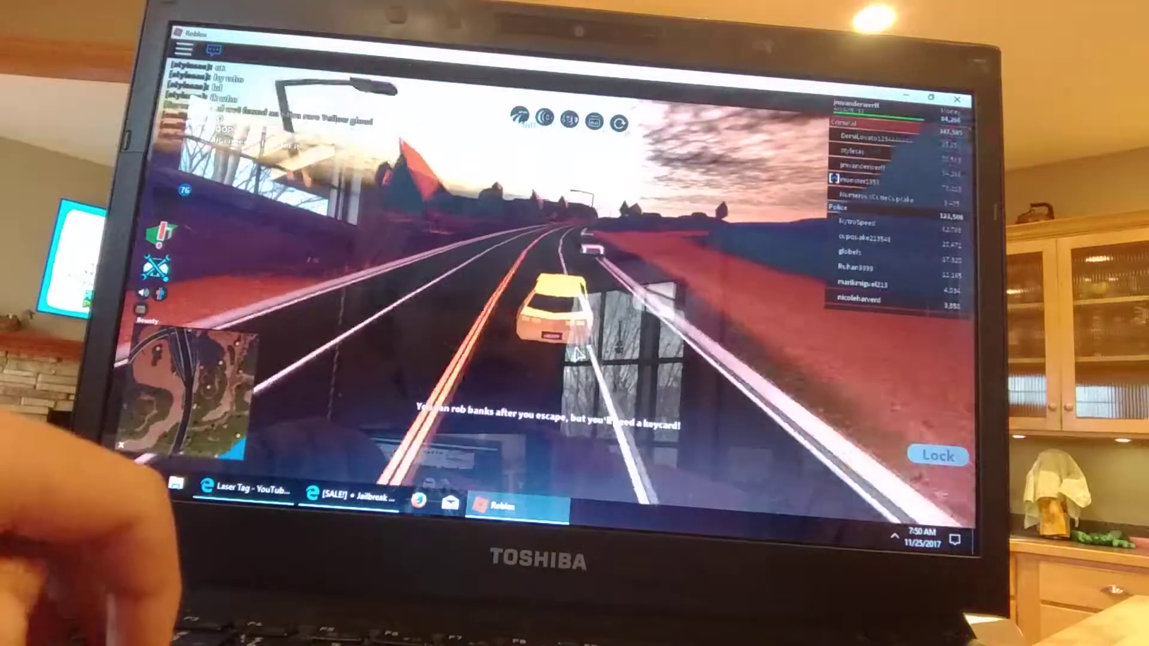
# - Drive the canyon highway, steering back onto the road and away from the wall
pyautogui.press('w')
pyautogui.press('a')
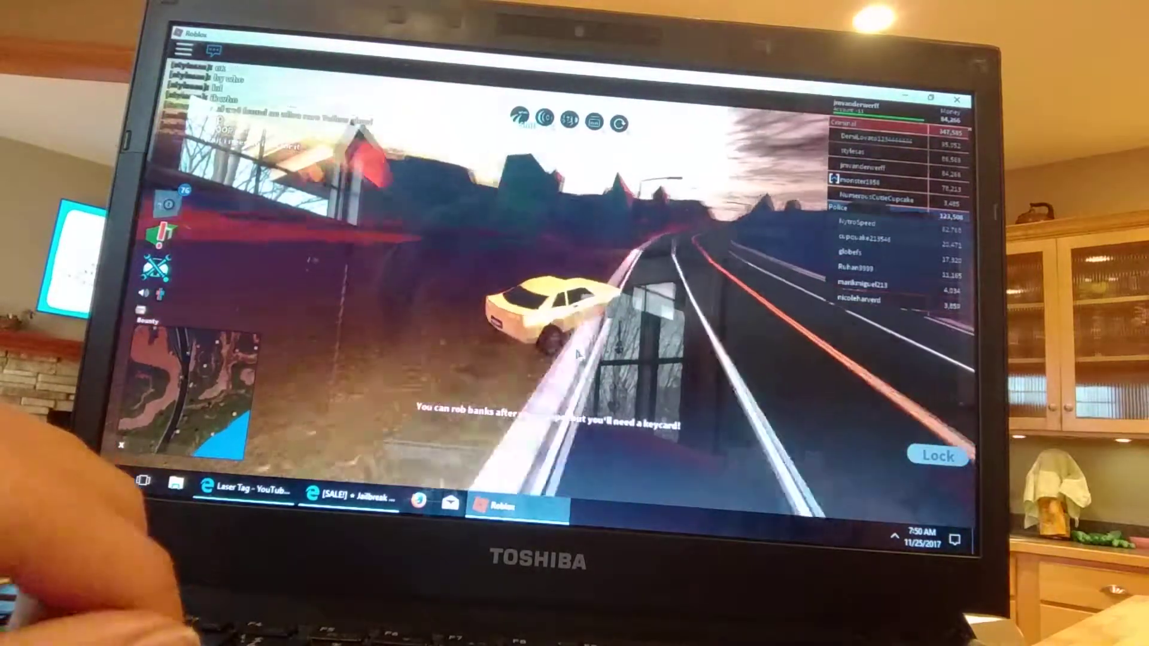
pyautogui.press('w')
pyautogui.press('d')
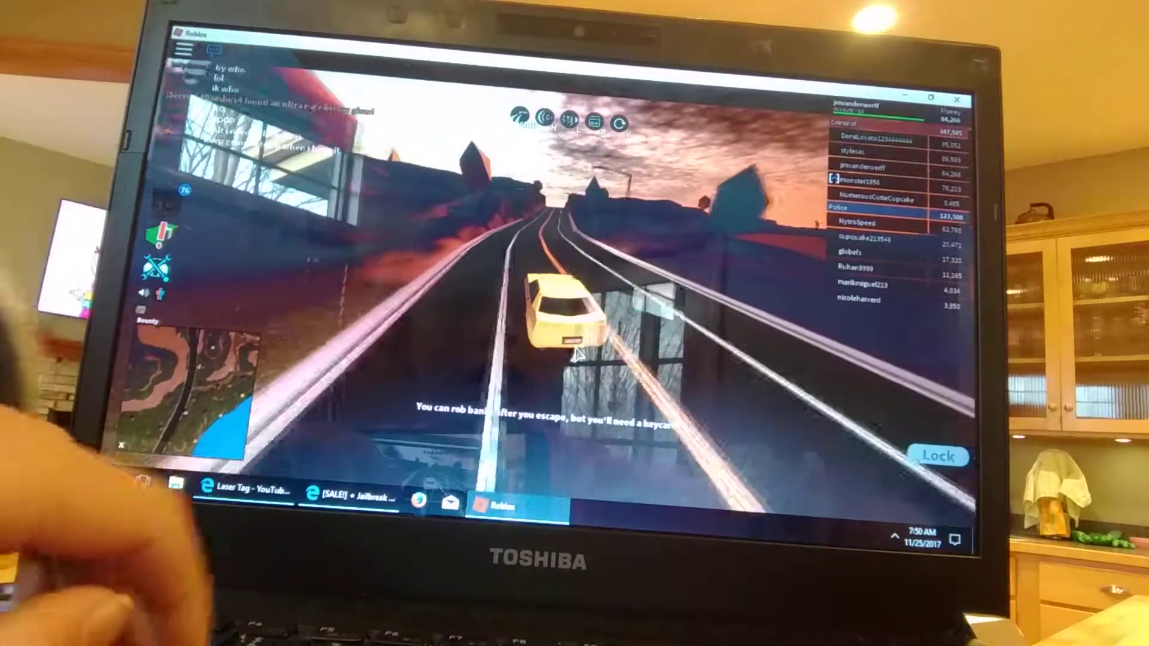
pyautogui.press('w')
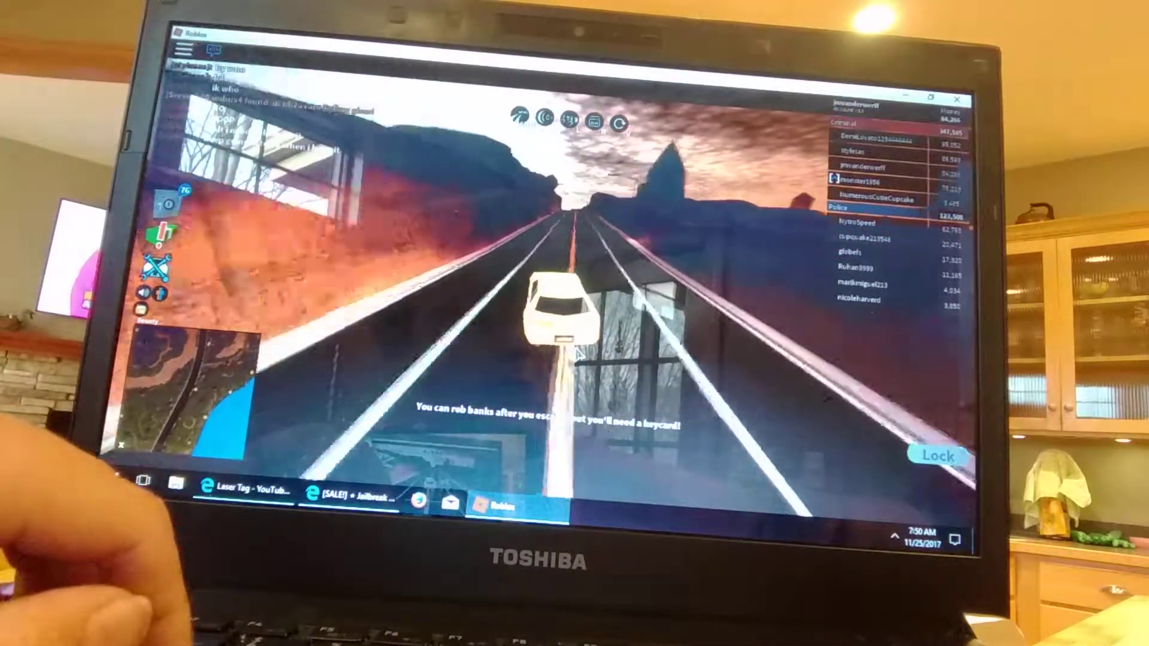
pyautogui.press('w')
pyautogui.press('a')
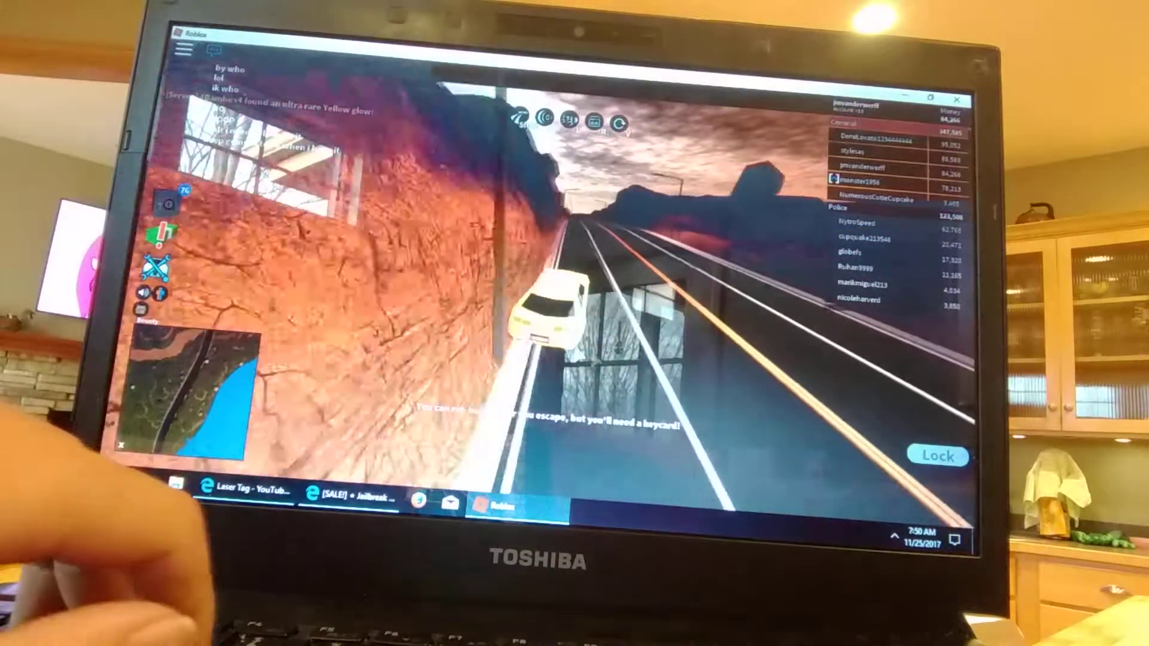
pyautogui.press('w')
pyautogui.press('d')
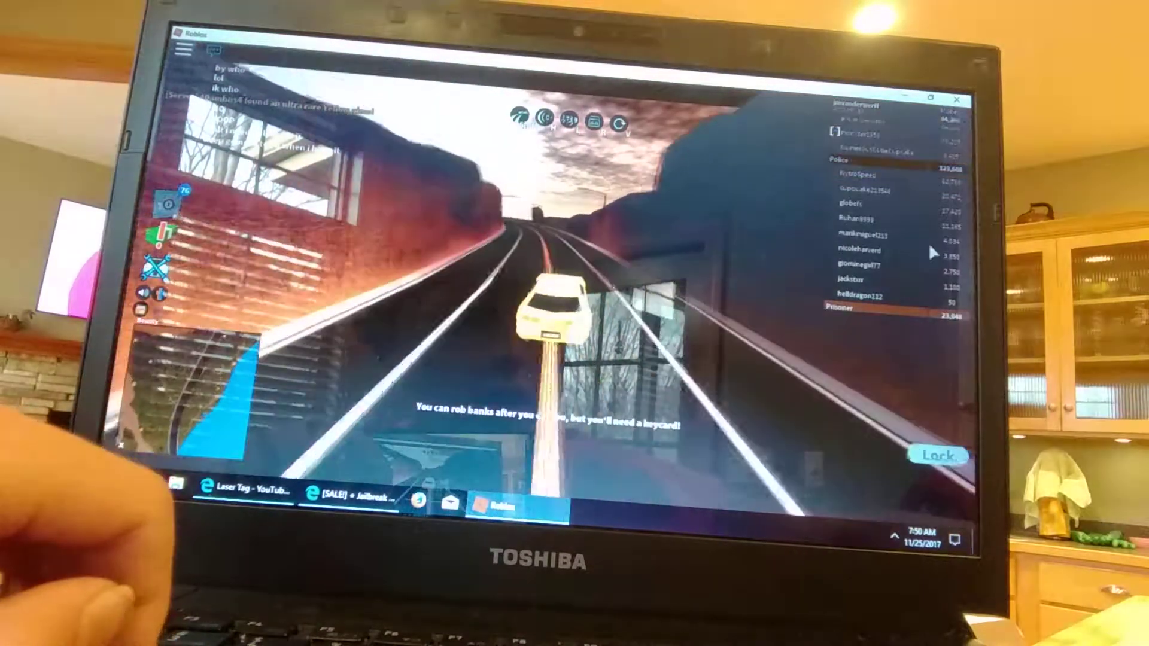
# - Continue down the highway and turn into the city's elevated ramp area
pyautogui.press('w')
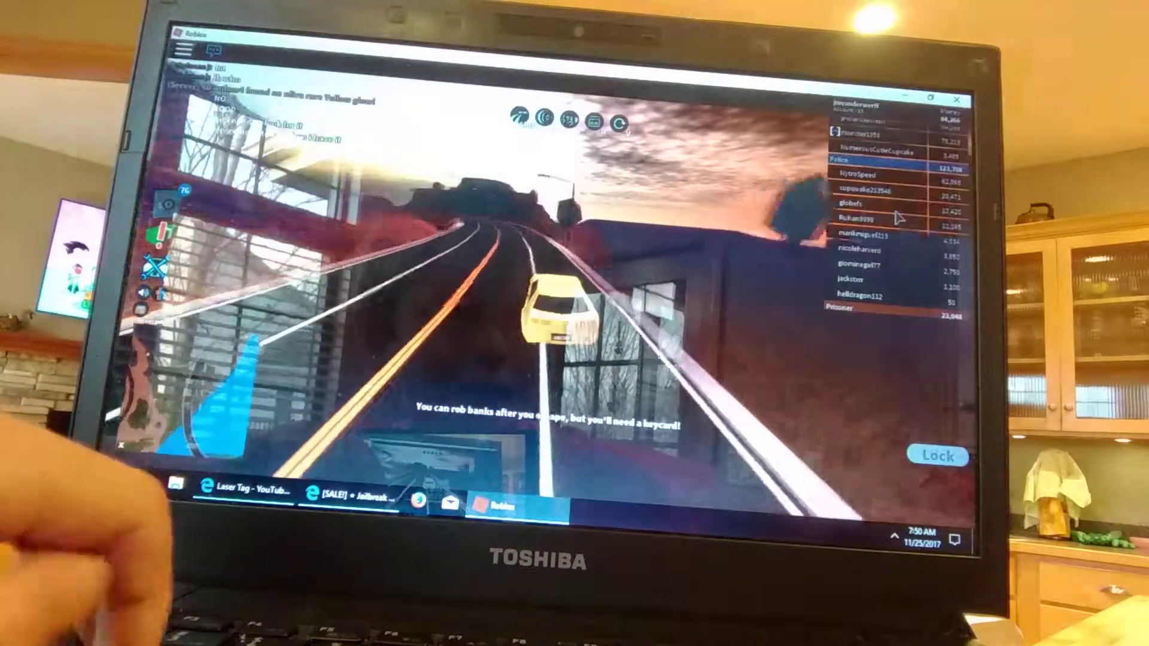
pyautogui.press('w')
pyautogui.press('w')
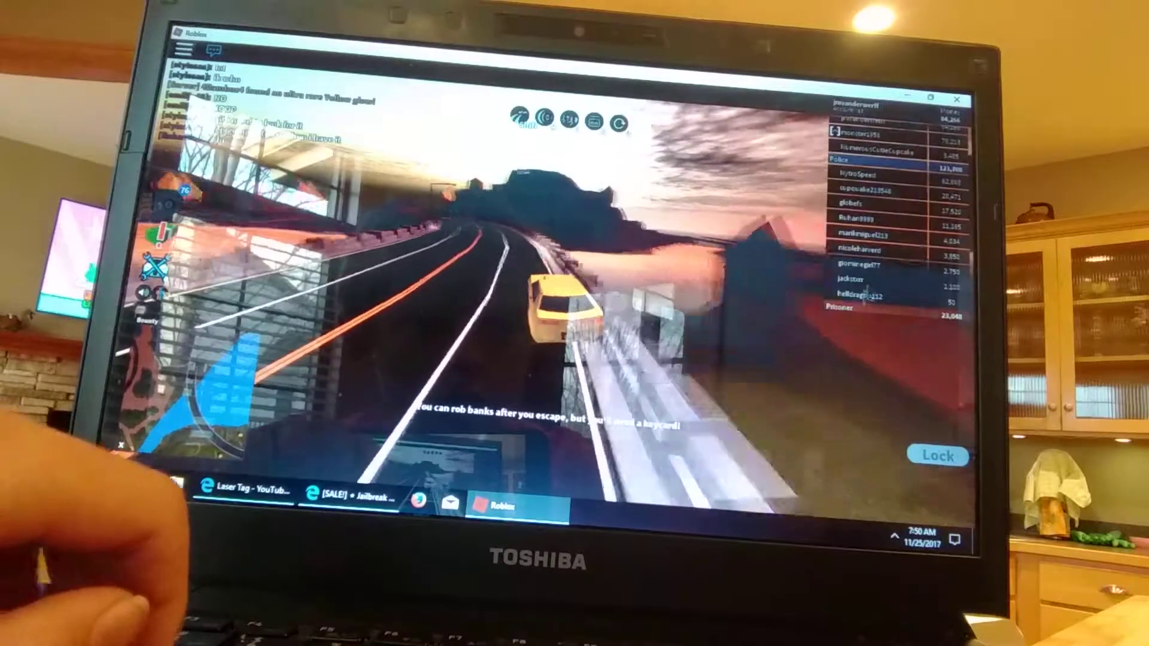
pyautogui.press('w')
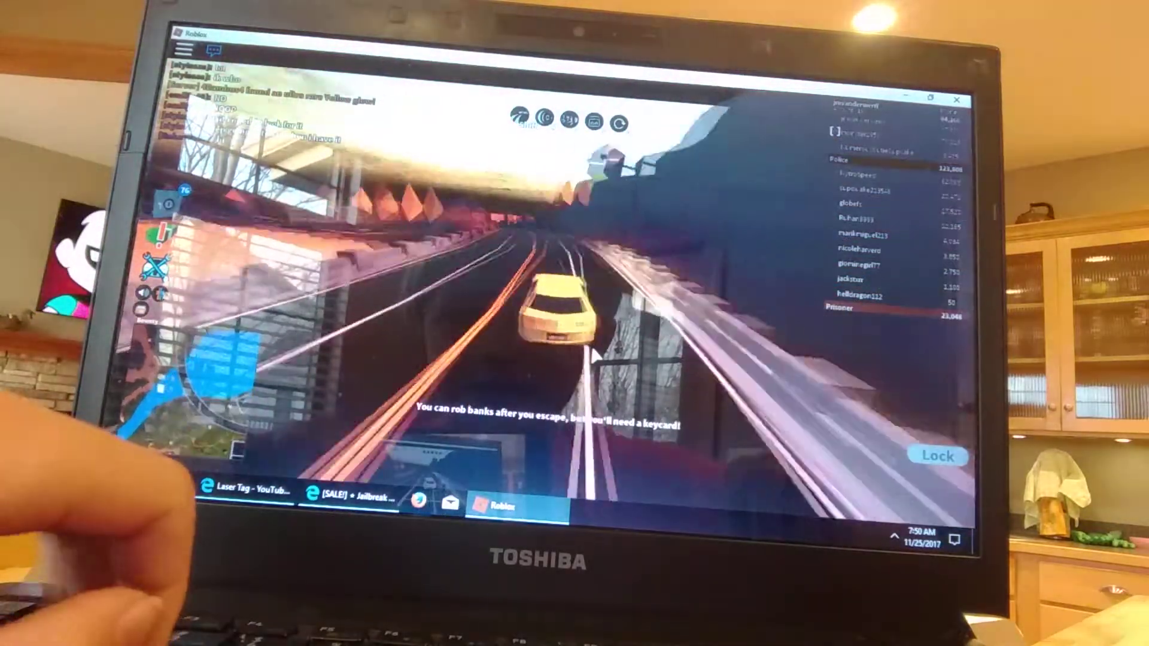
pyautogui.press('w')
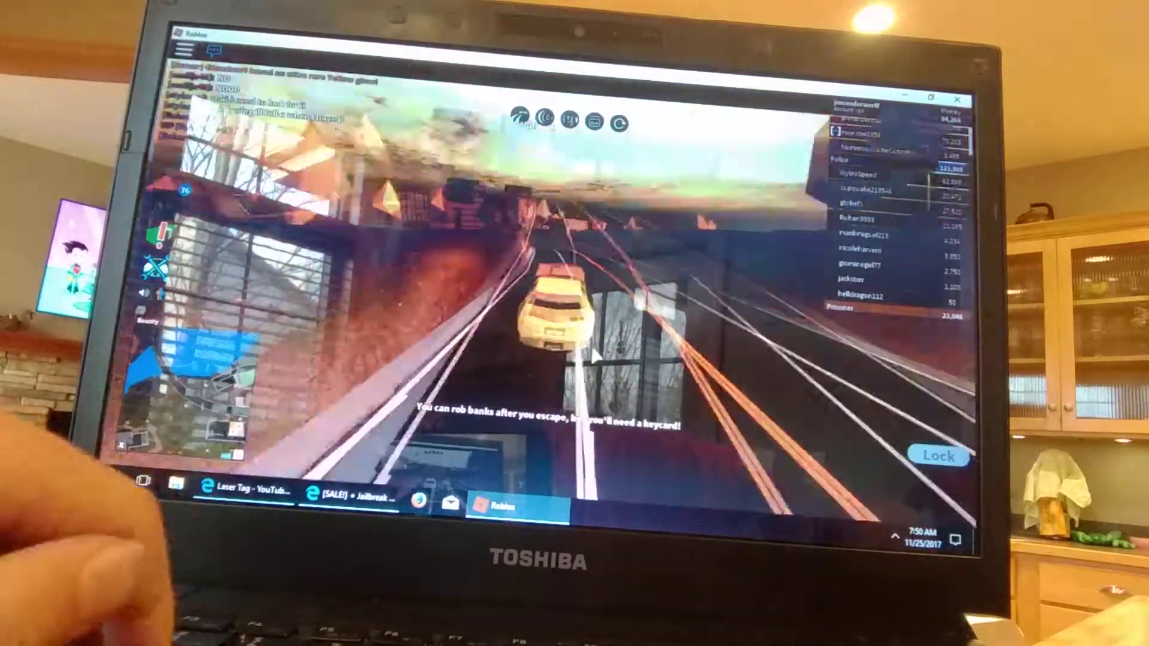
pyautogui.press('w')
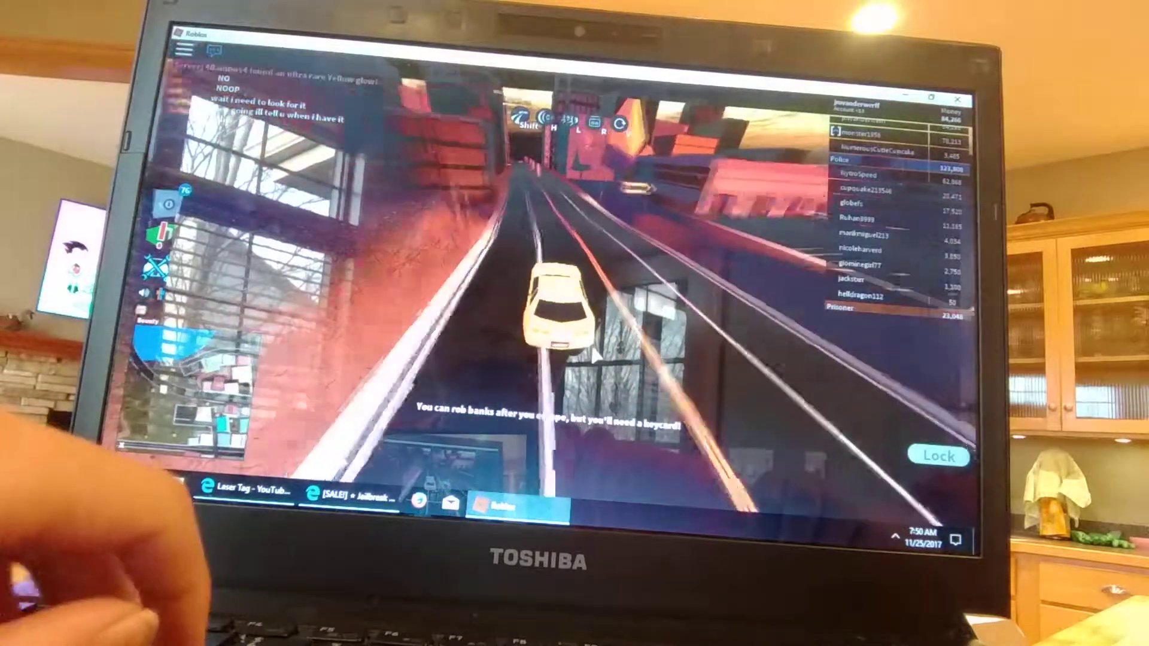
pyautogui.press('w')
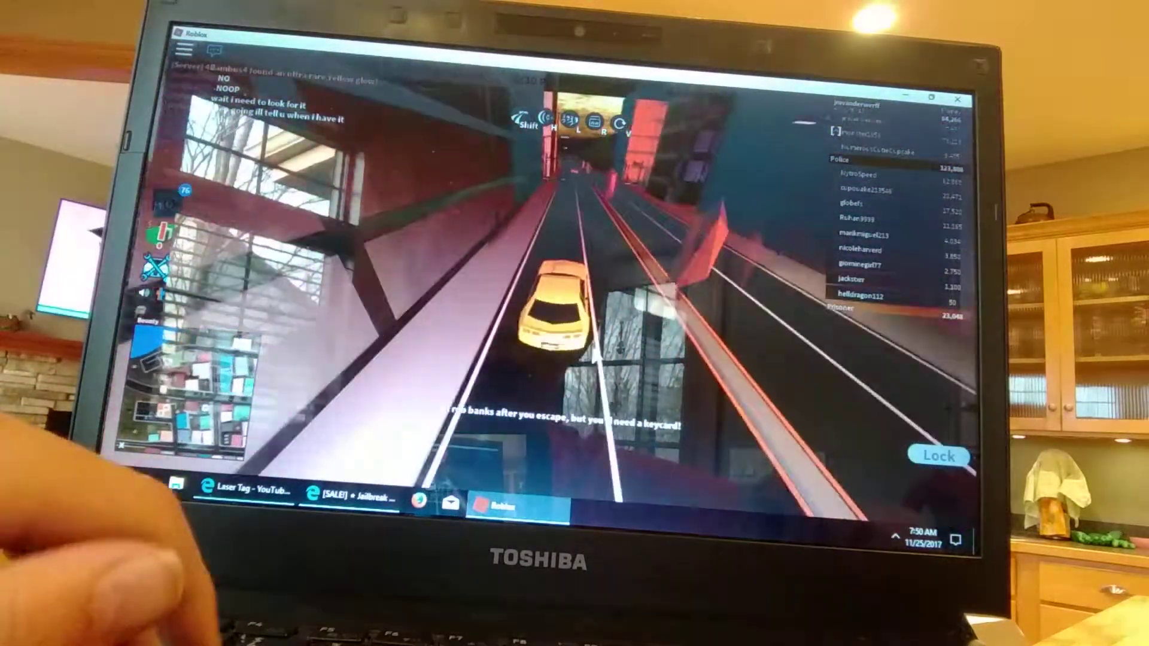
pyautogui.press('w')
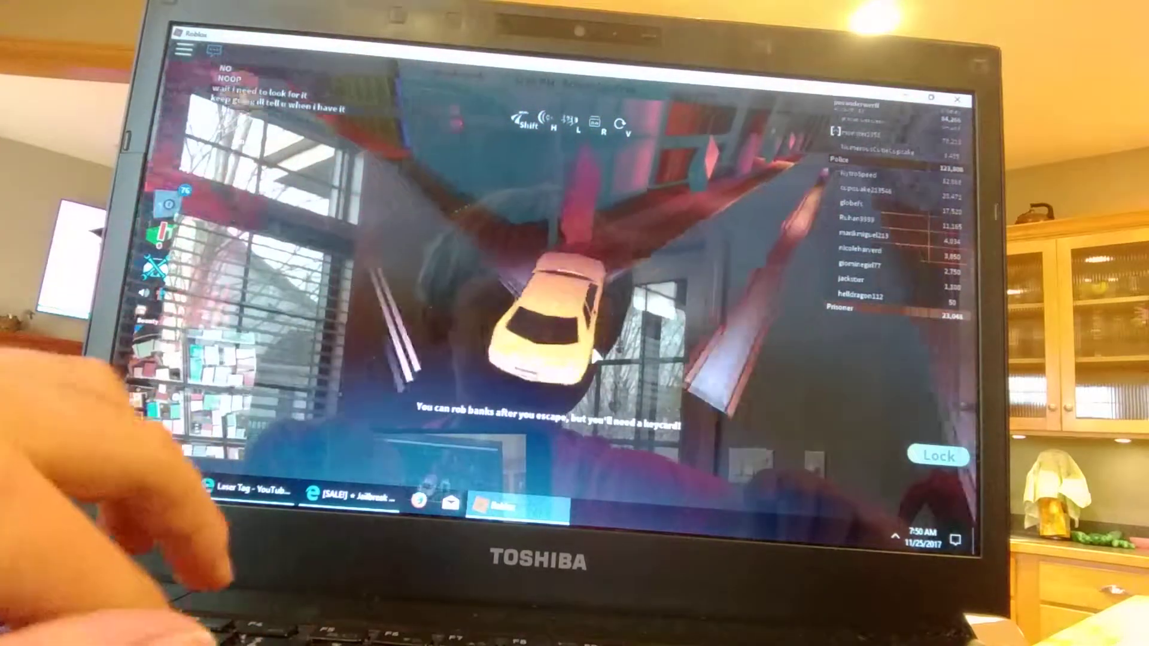
pyautogui.press('w')
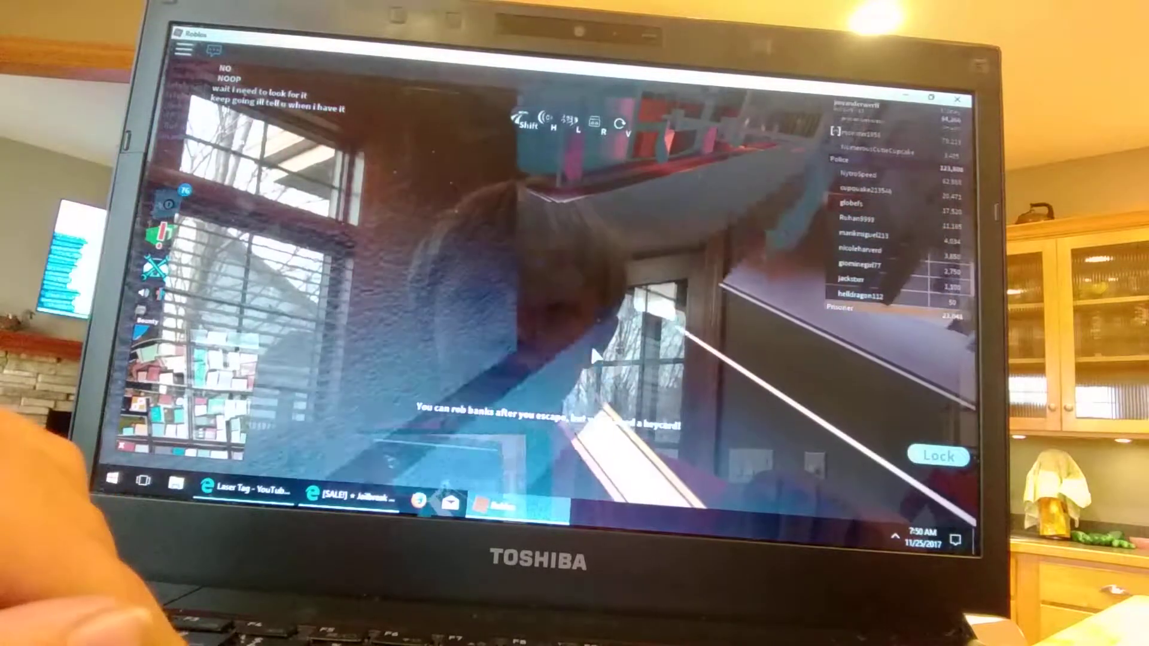
pyautogui.press('w')
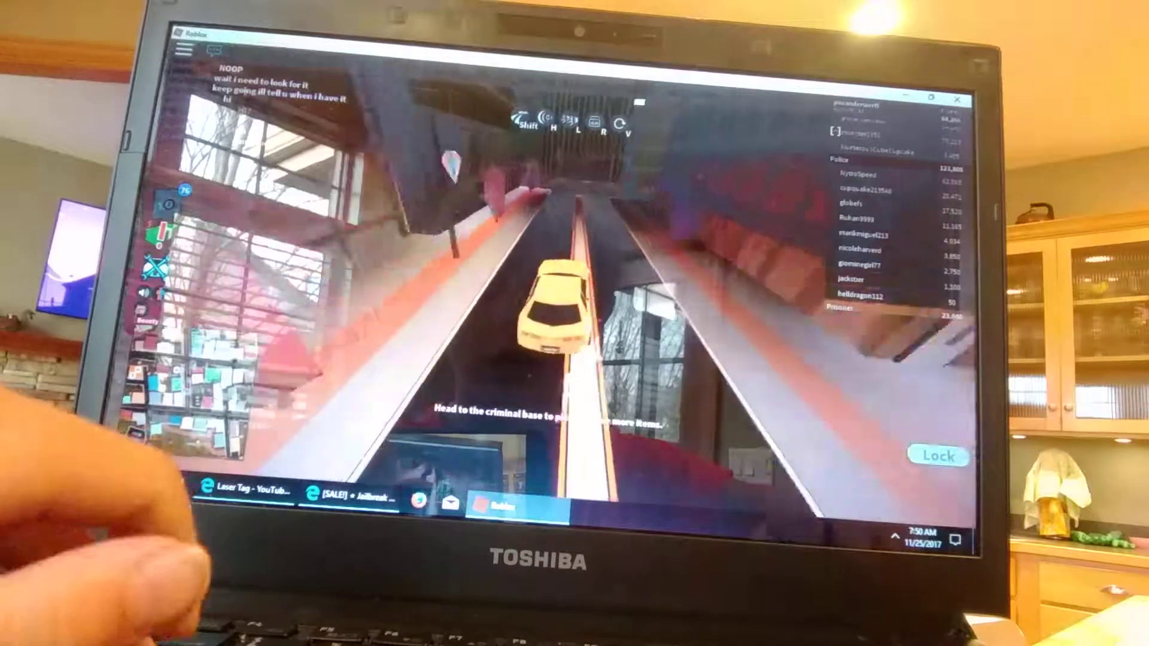
# - Leave the yellow car and walk along the rail to the jewelry store's display cases
pyautogui.press('space')
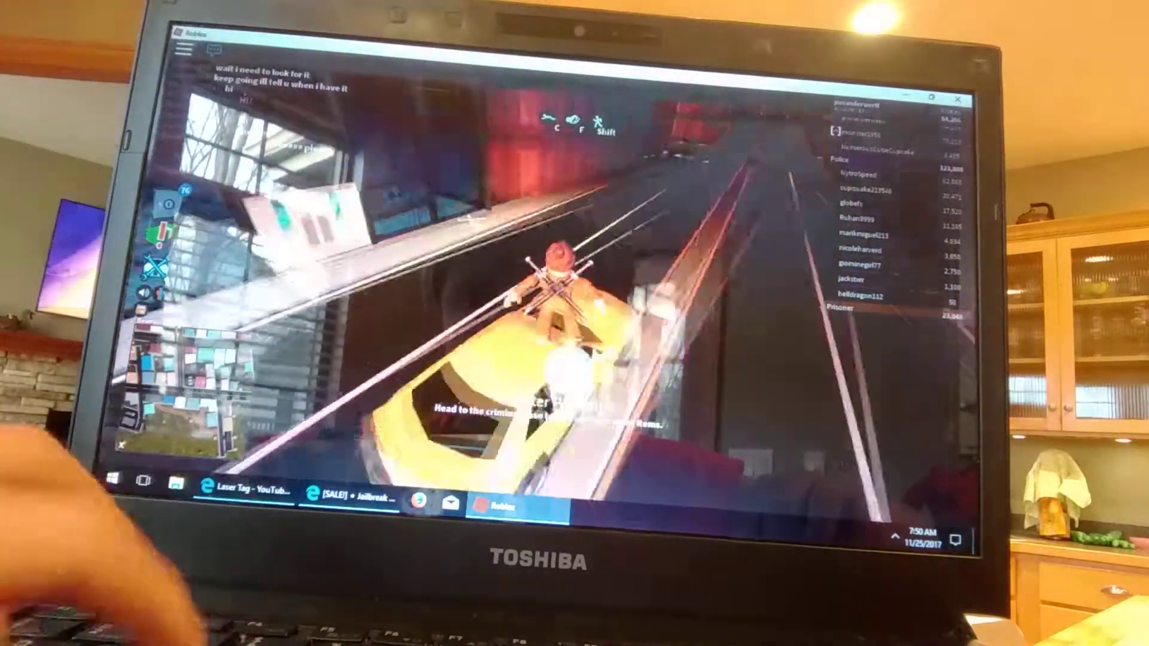
pyautogui.press('w')
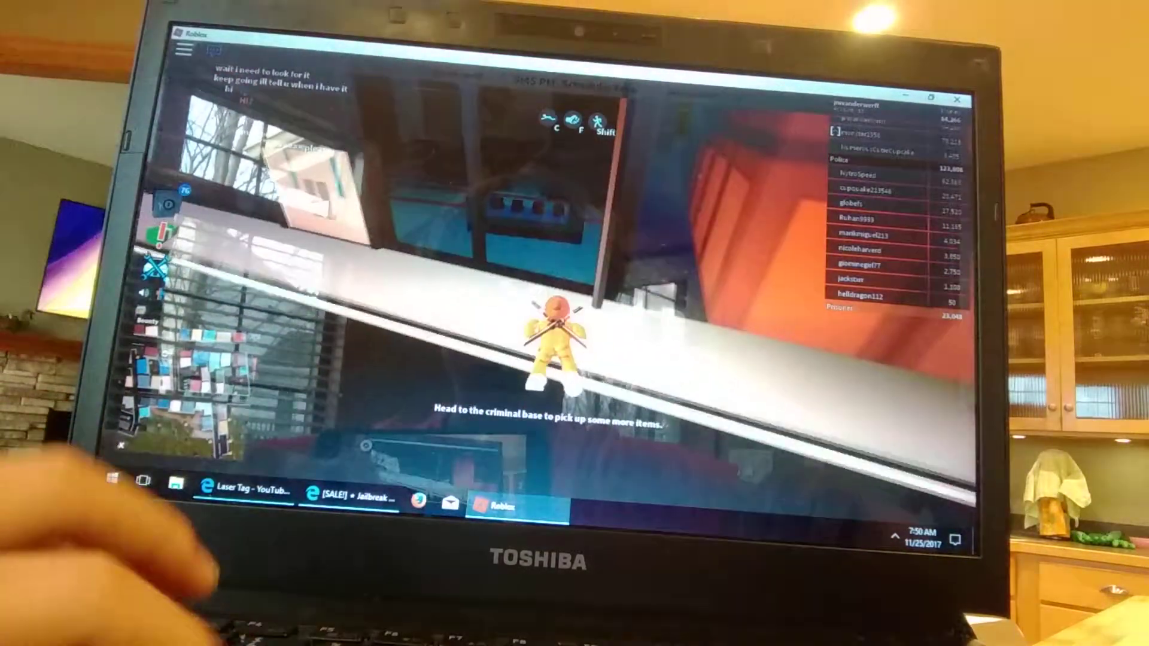
pyautogui.press('w')
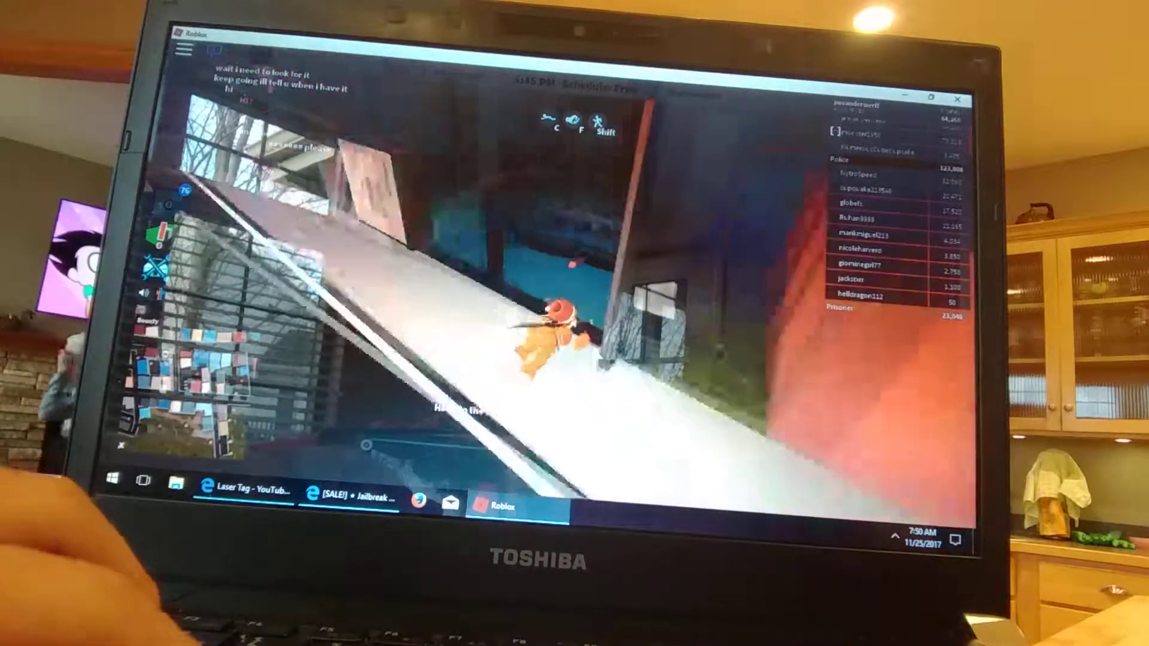
pyautogui.press('w')
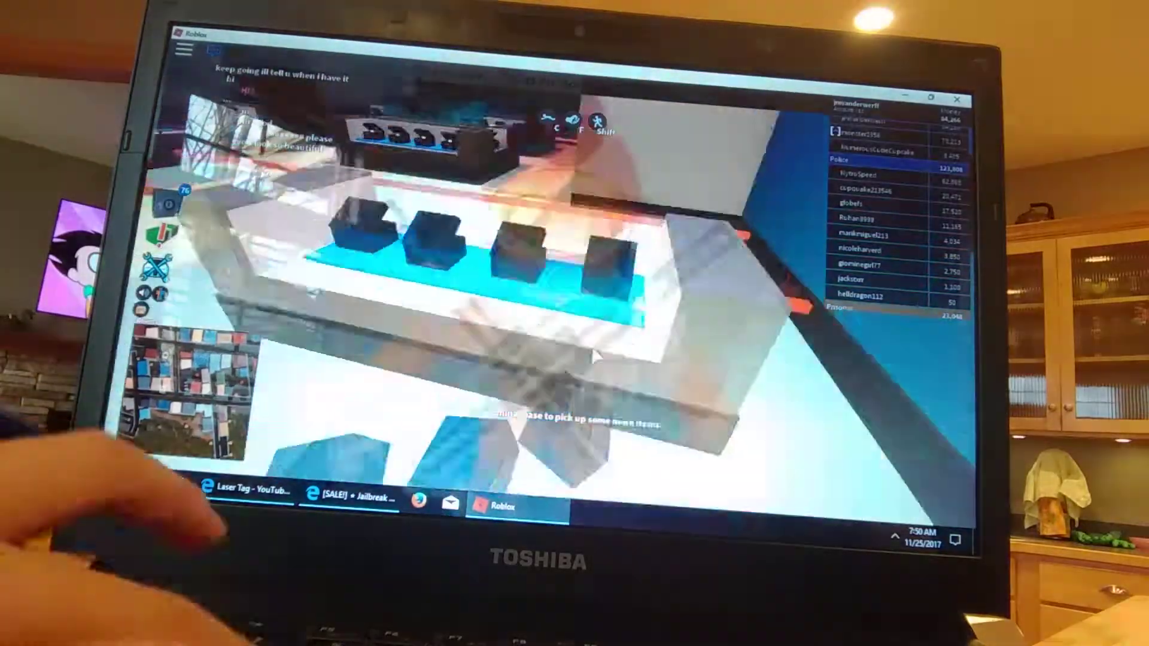
pyautogui.press('w')
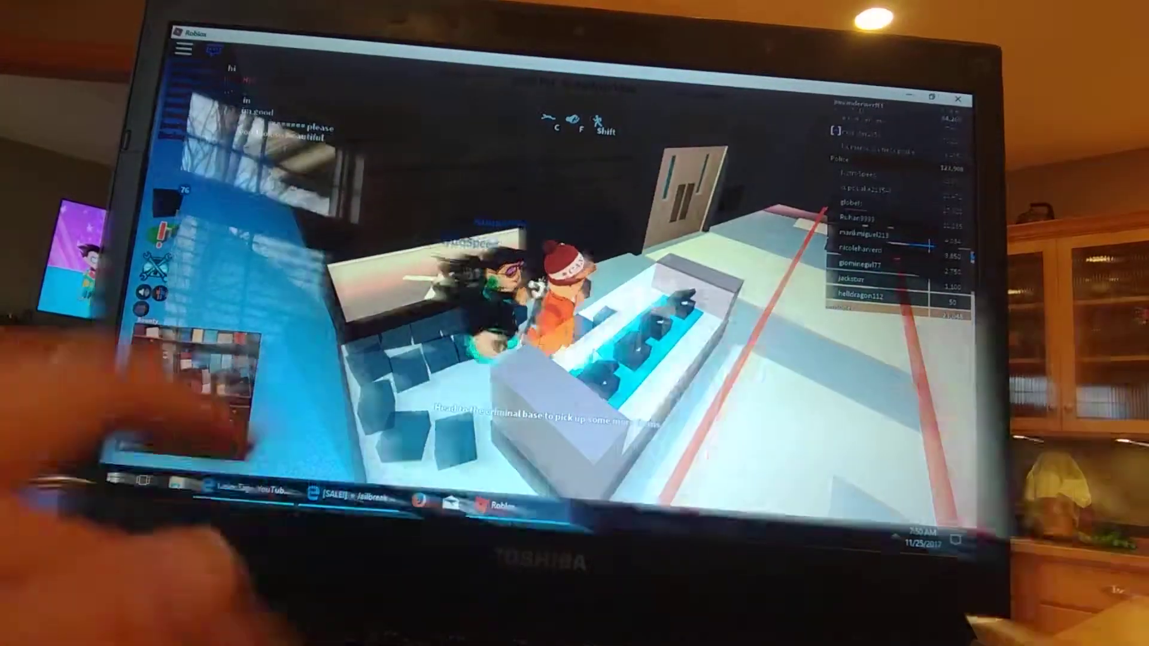
# - Rob the jewelry store, then walk out onto the ramp toward the exit
pyautogui.press('w')
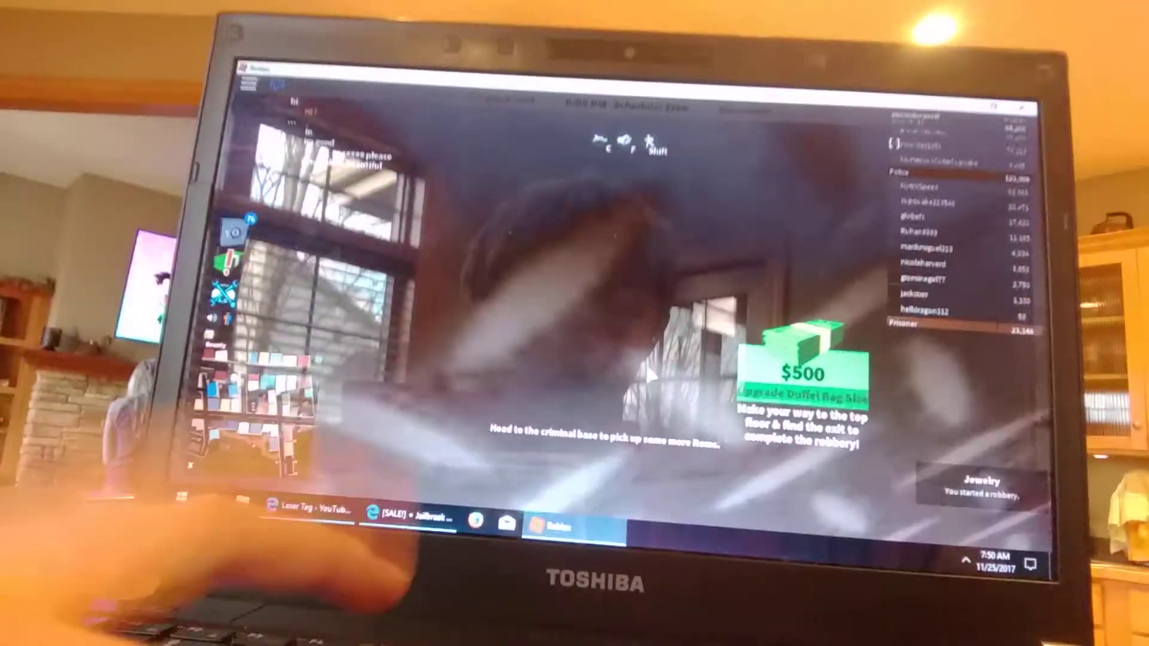
pyautogui.press('w')
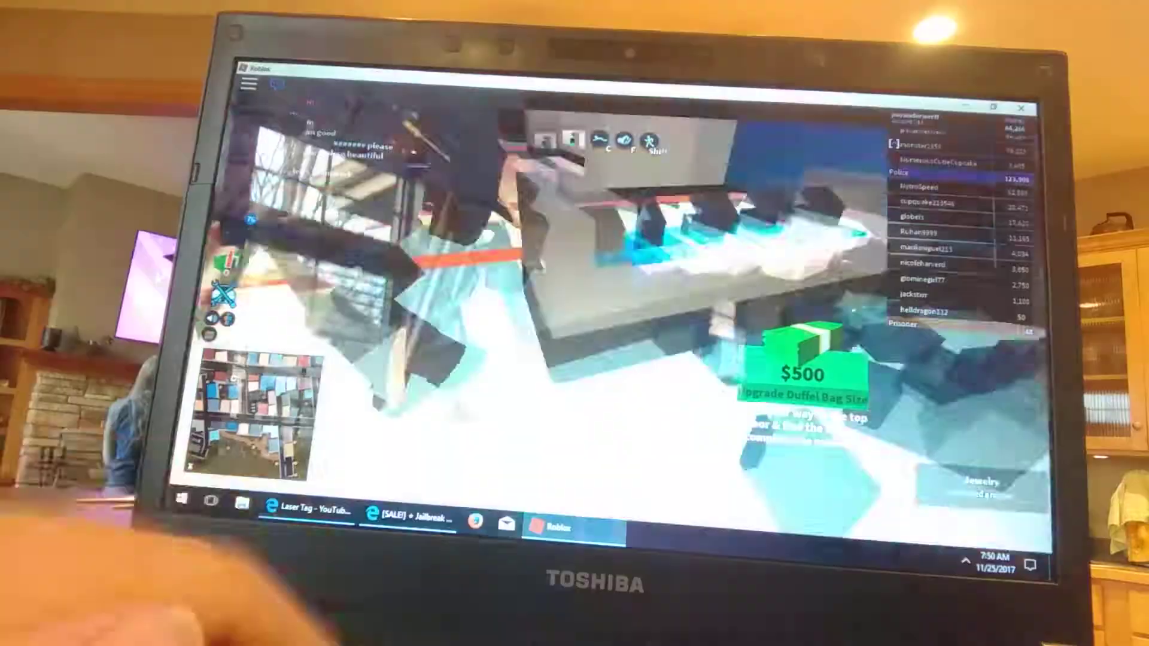
pyautogui.press('w')
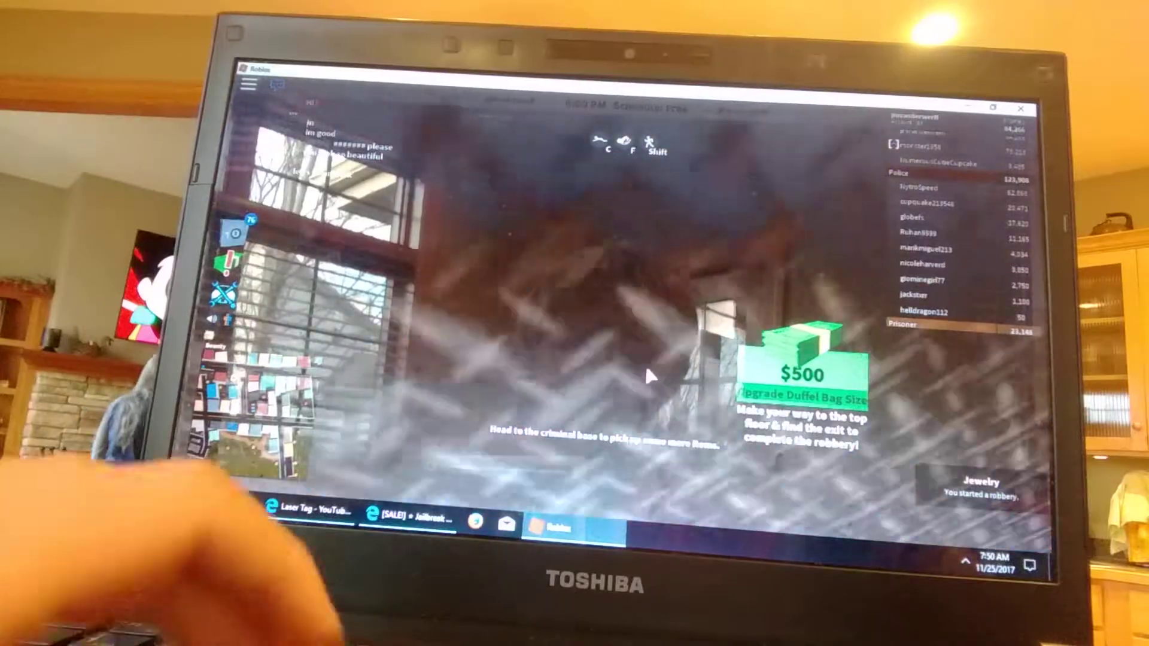
pyautogui.press('w')
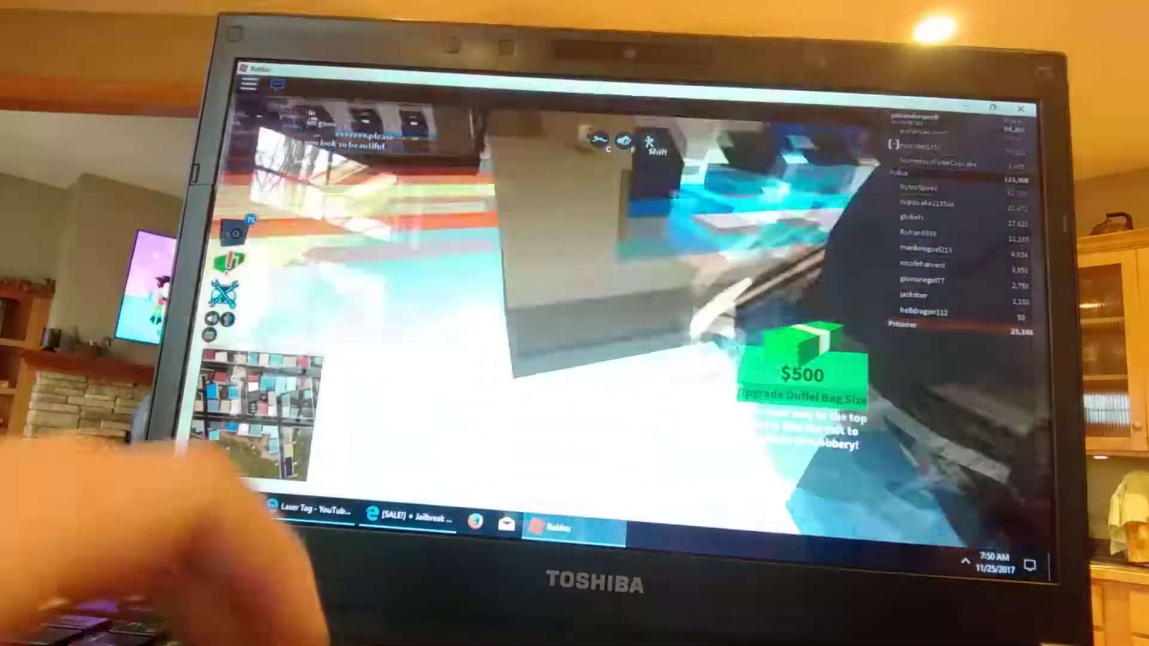
pyautogui.press('w')
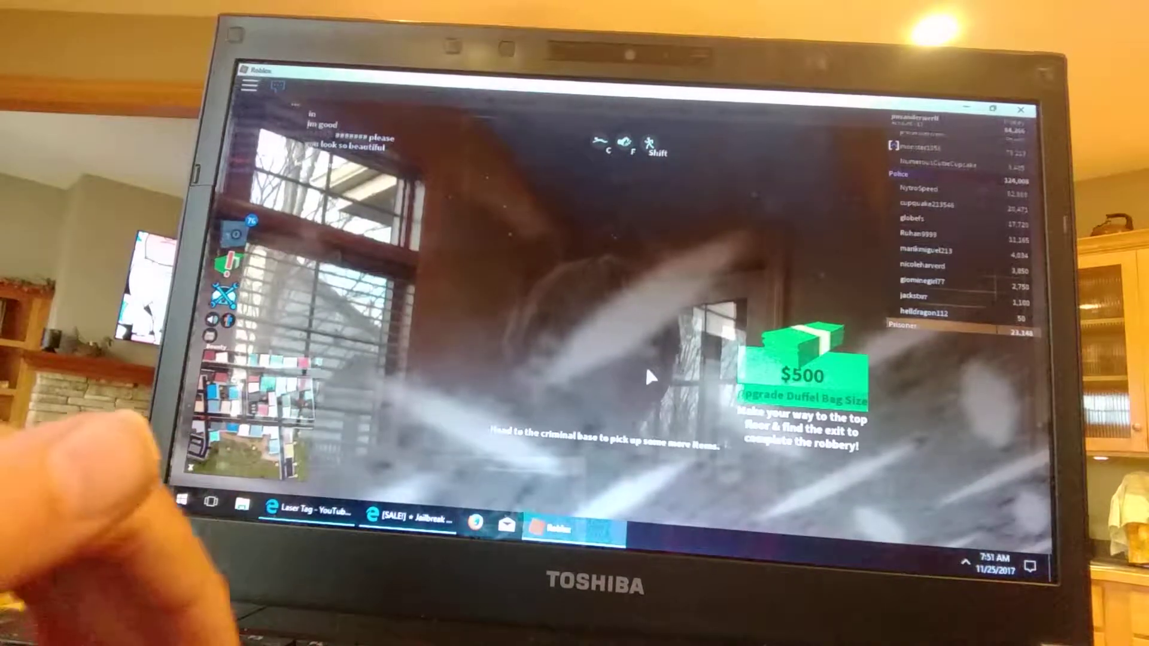
pyautogui.press('w')
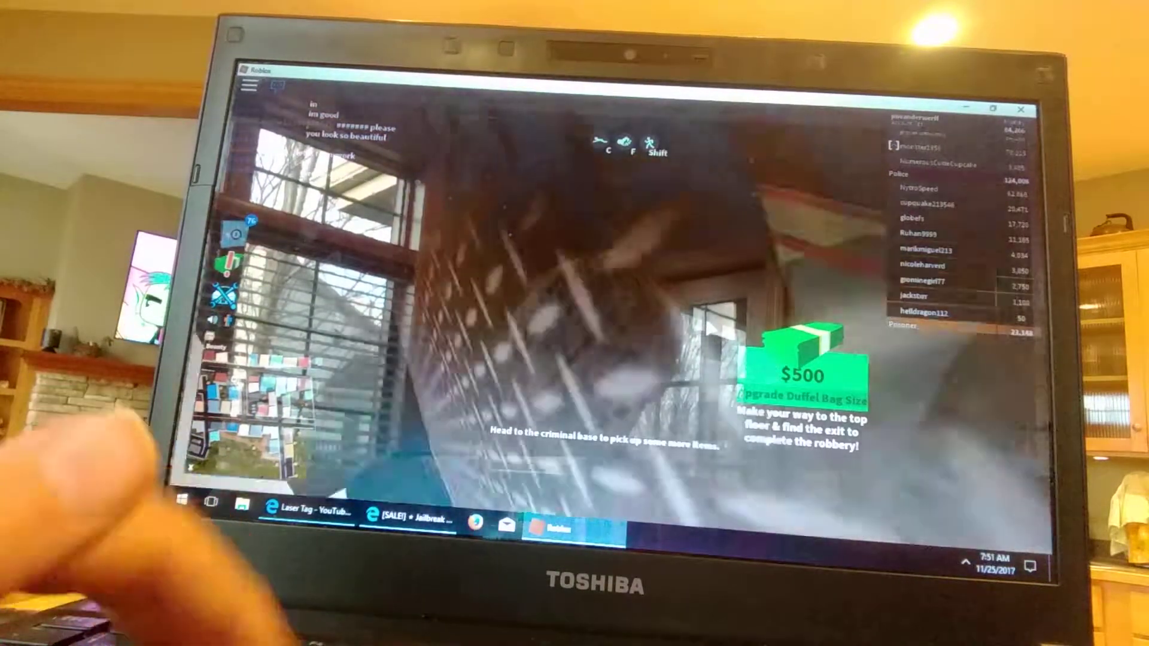
pyautogui.press('w')
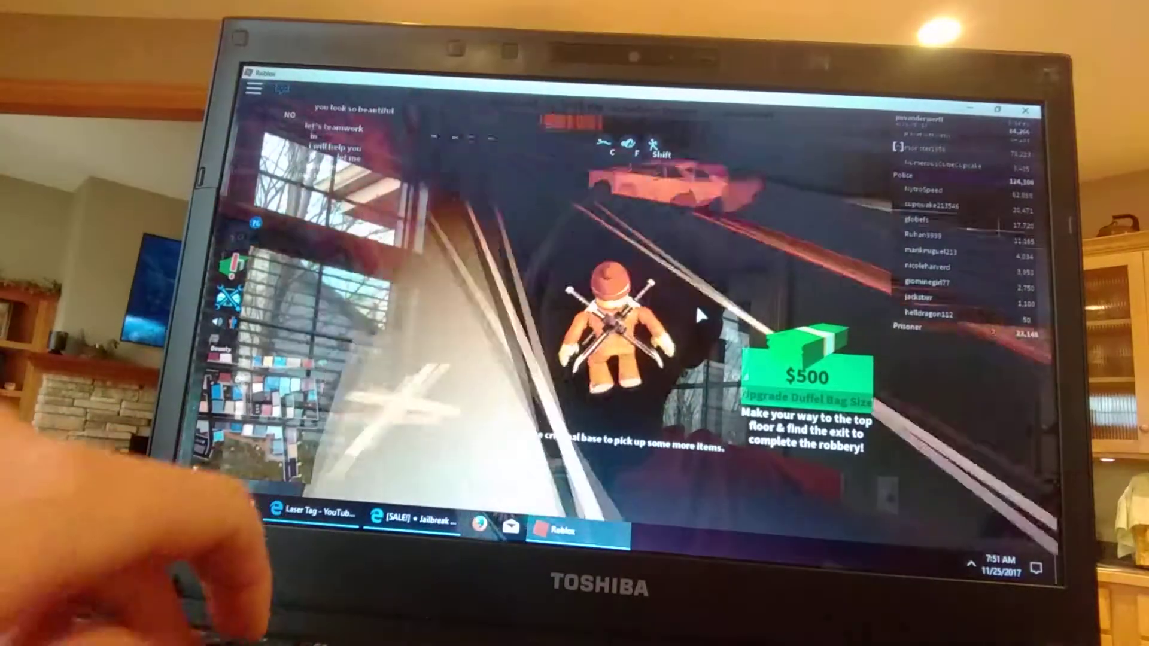
# - Ride the car's roof down the road, then switch to the Edge Jailbreak page
pyautogui.press('e')
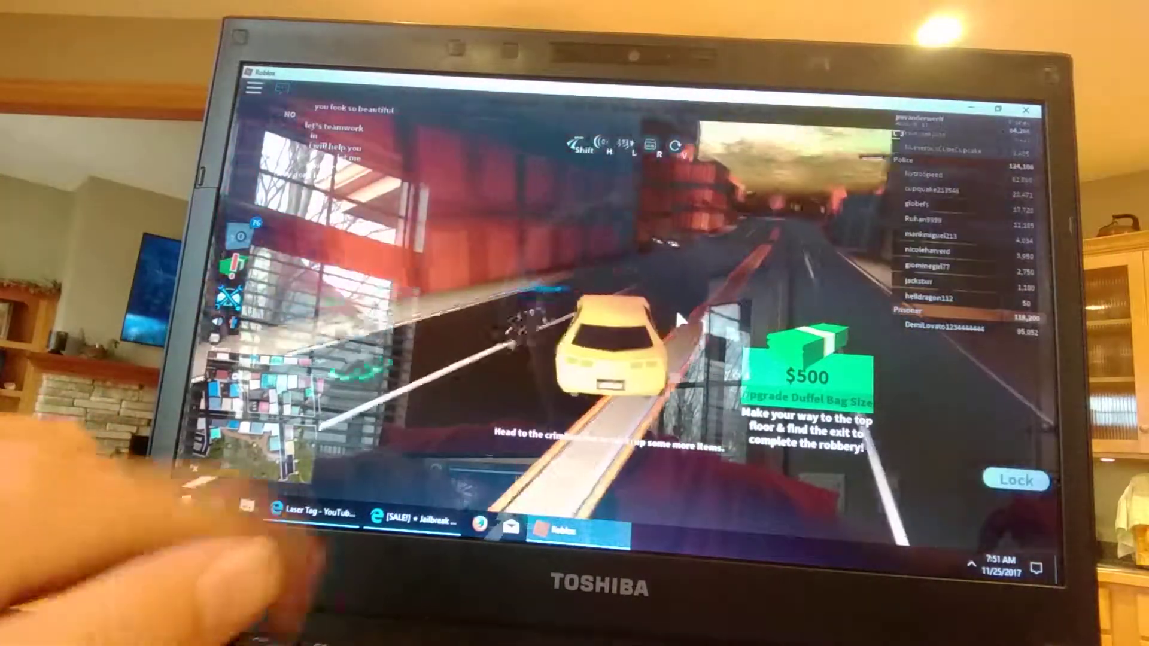
pyautogui.press('space')
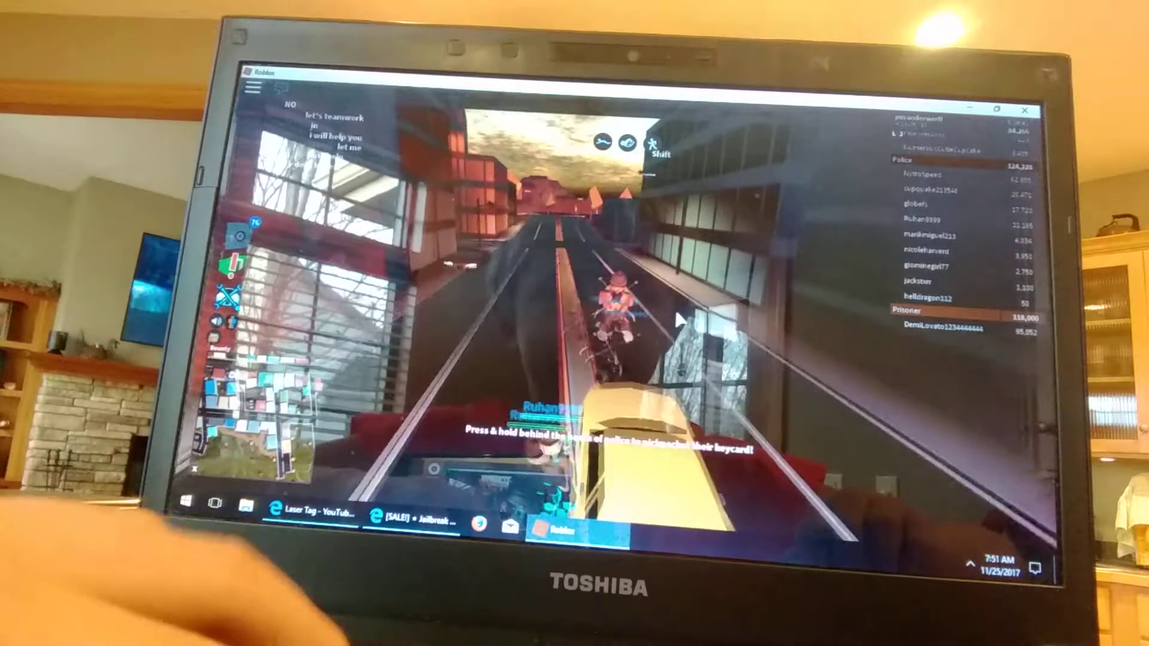
pyautogui.press('w')
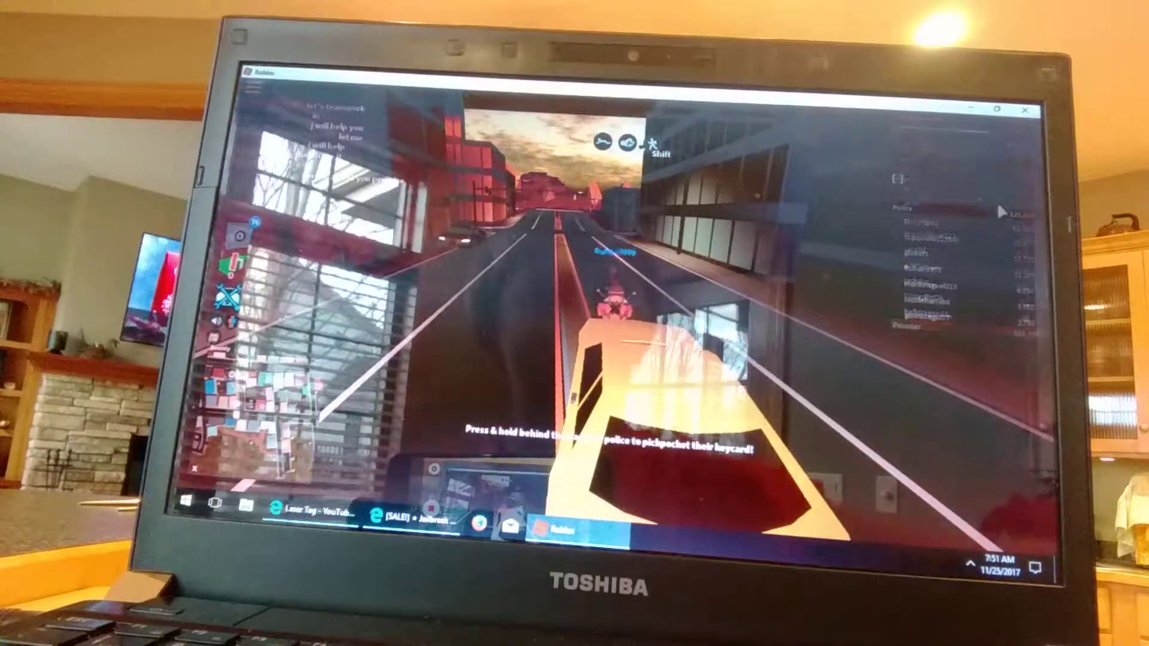
pyautogui.hotkey('alt', 'Tab')
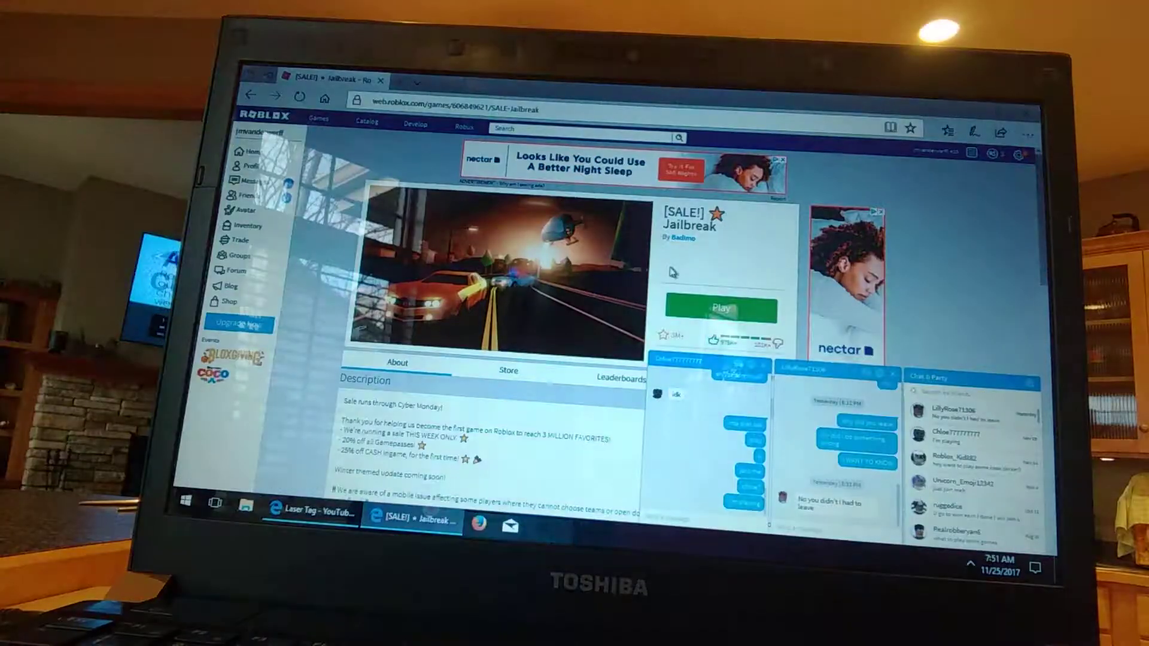
# - Launch Jailbreak with Play, glancing at the Laser Tag video tab while it loads
pyautogui.click(669, 310)
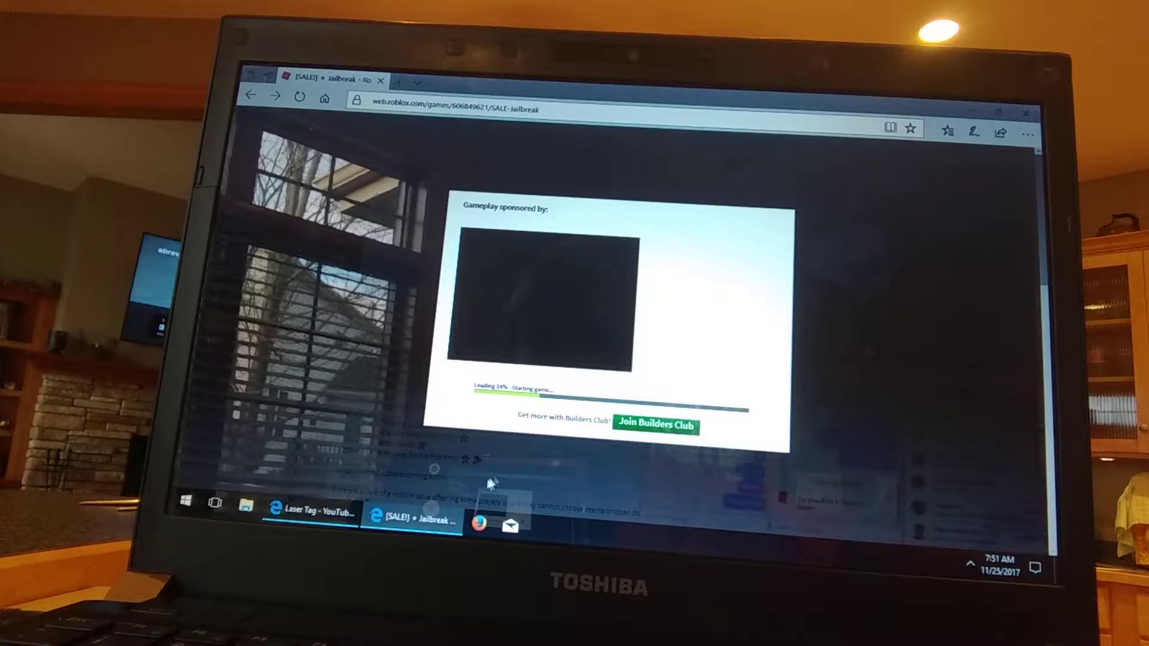
pyautogui.click(431, 522)
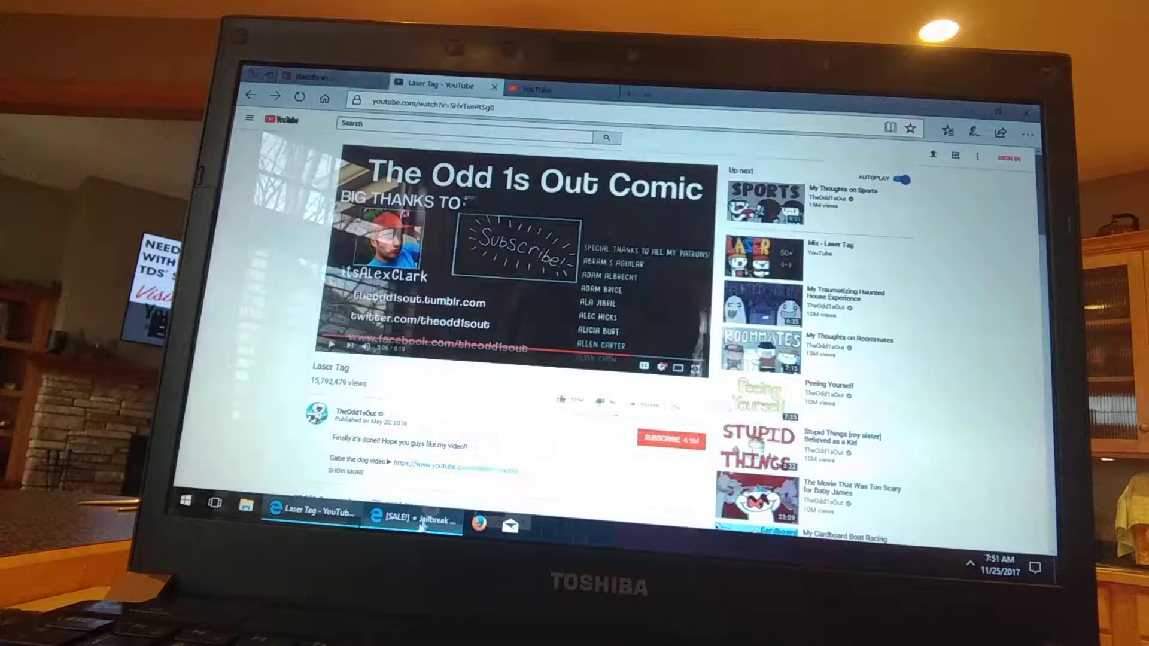
pyautogui.click(427, 522)
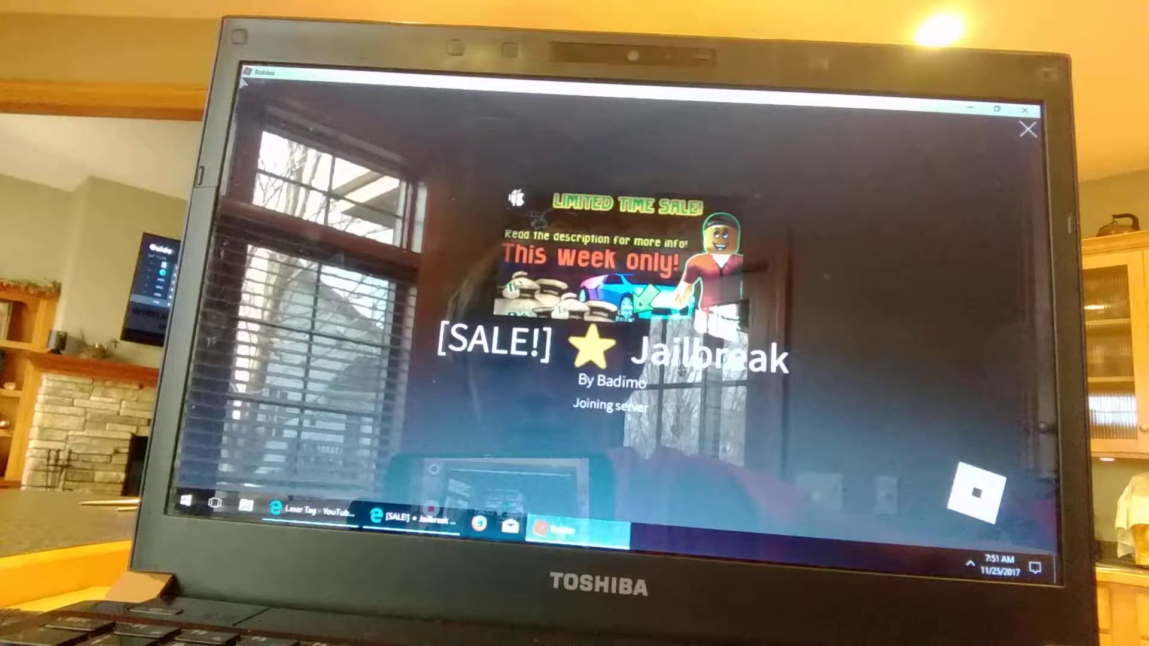
# - Return to Edge and press Play on the Jailbreak page again
pyautogui.click(416, 514)
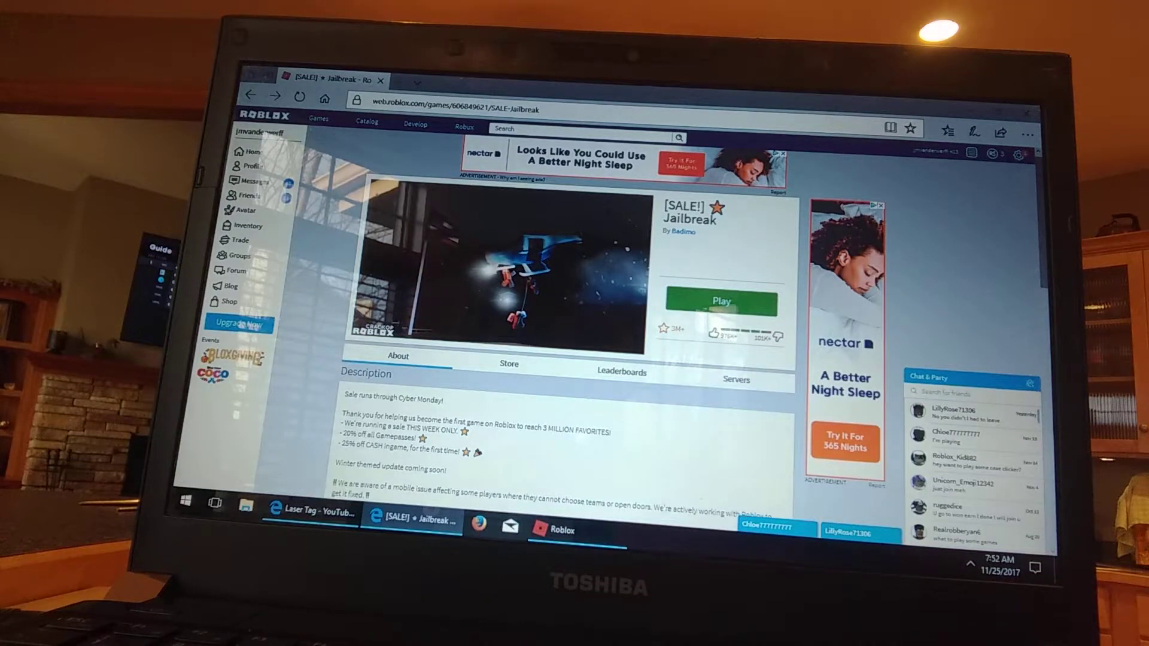
pyautogui.click(721, 301)
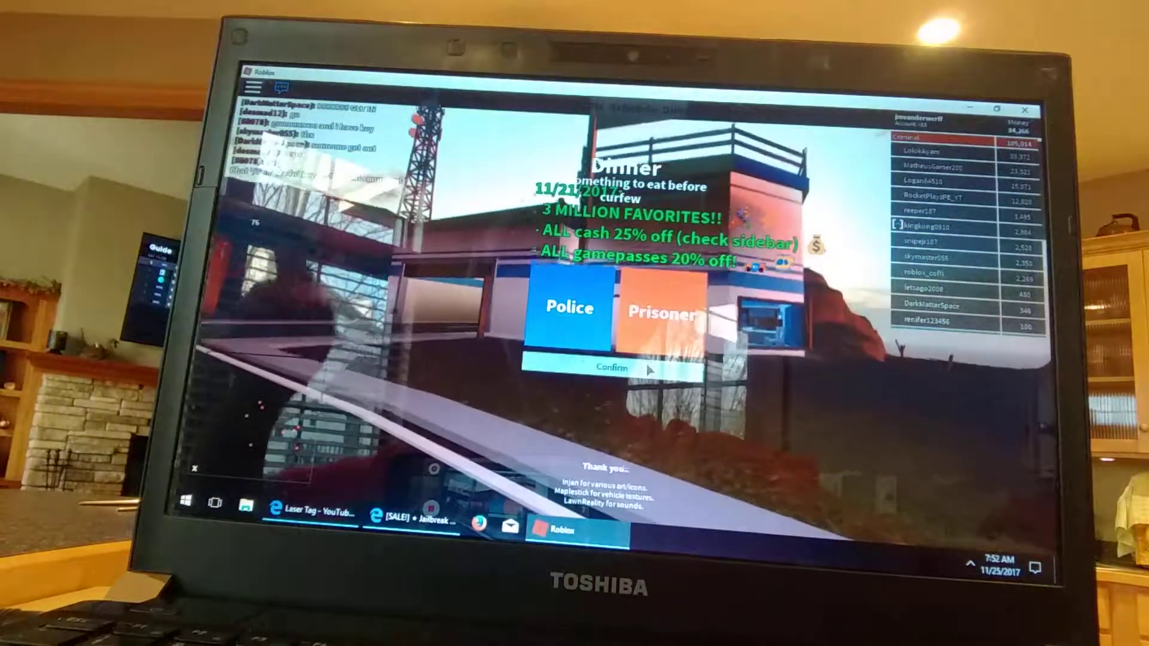
# - Join the Police team and walk through the station to the weapon wall
pyautogui.click(601, 309)
pyautogui.press('w')
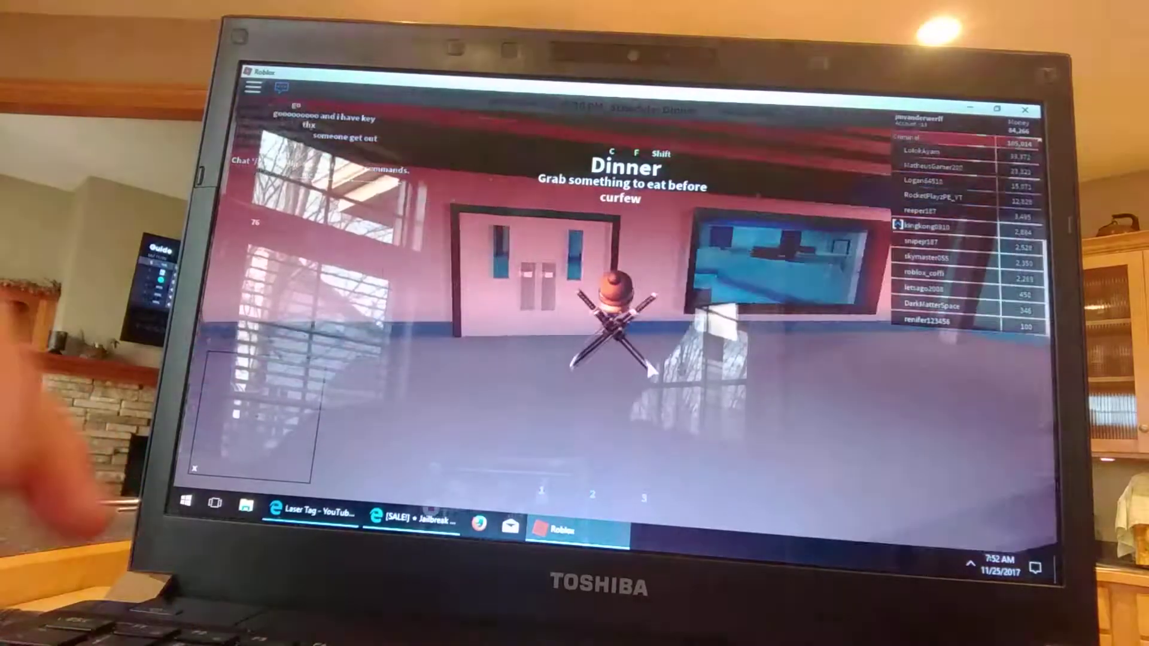
pyautogui.press('w')
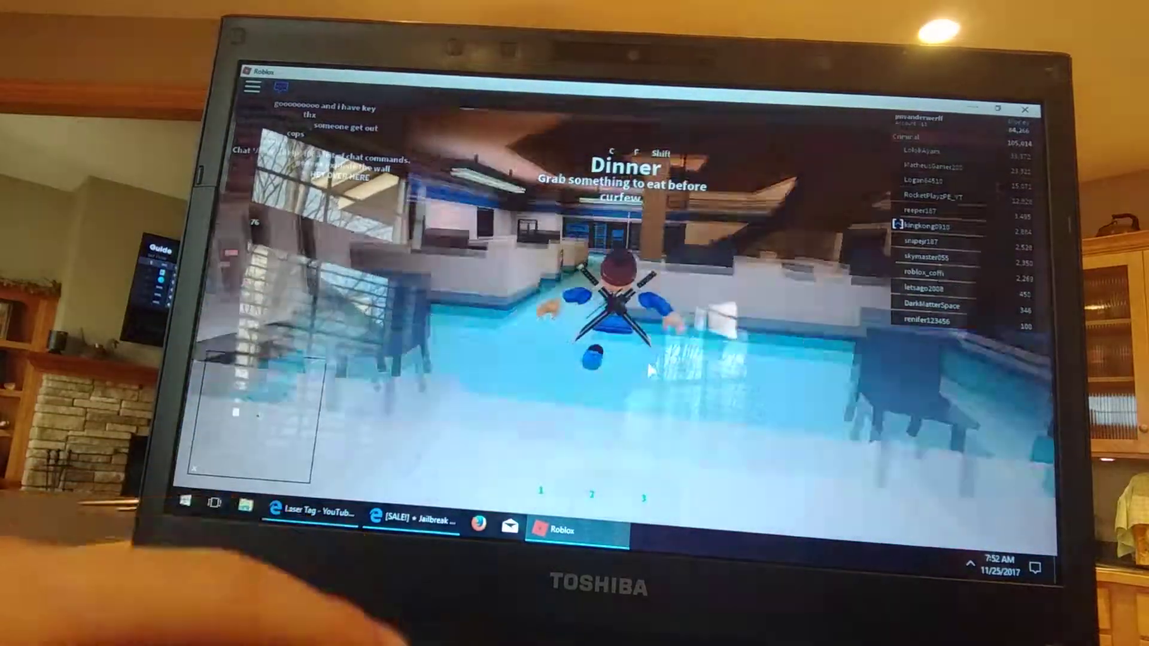
pyautogui.press('w')
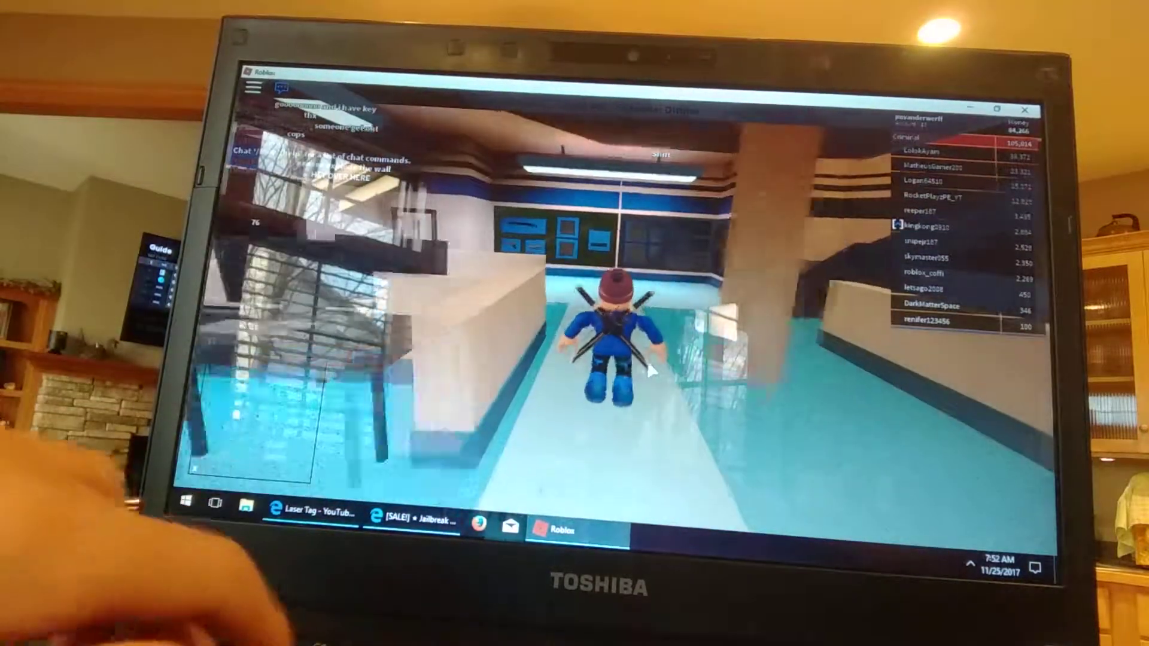
pyautogui.press('w')
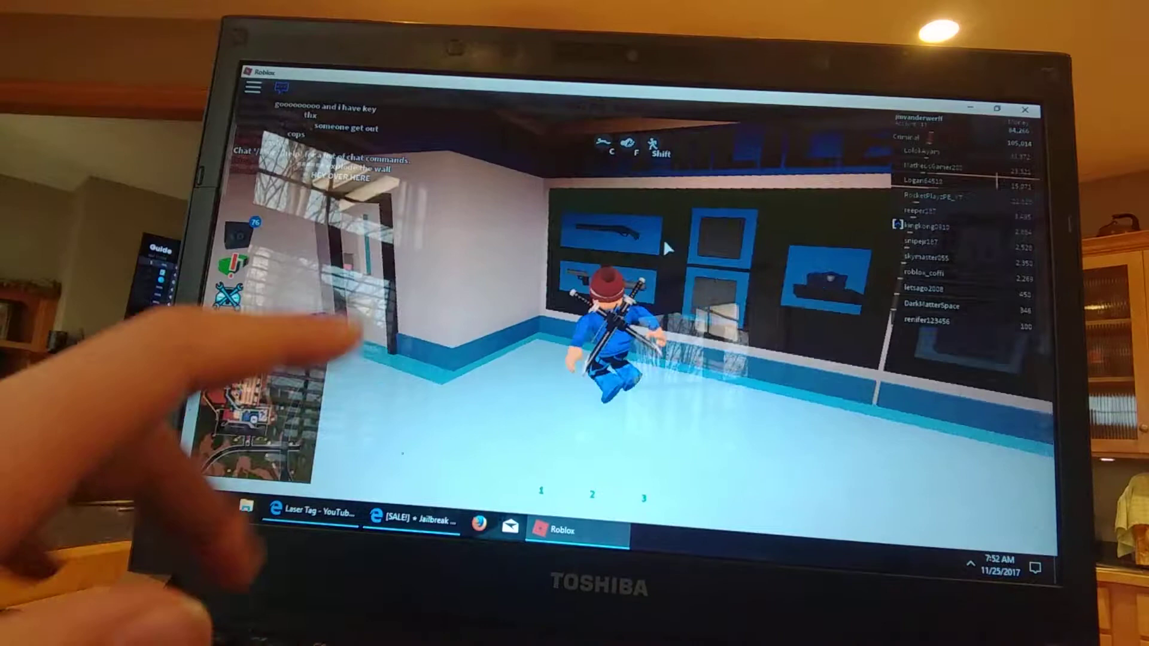
# - Take the shotgun from the weapon wall and turn to face down the hallway
pyautogui.click(626, 238)
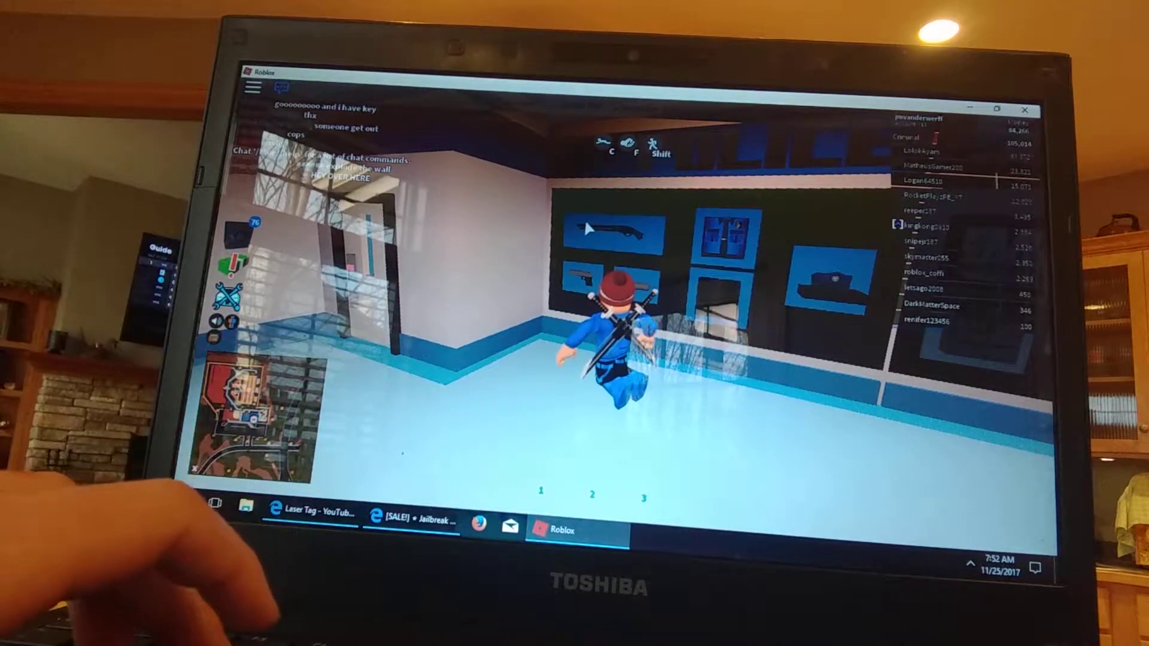
pyautogui.press('s')
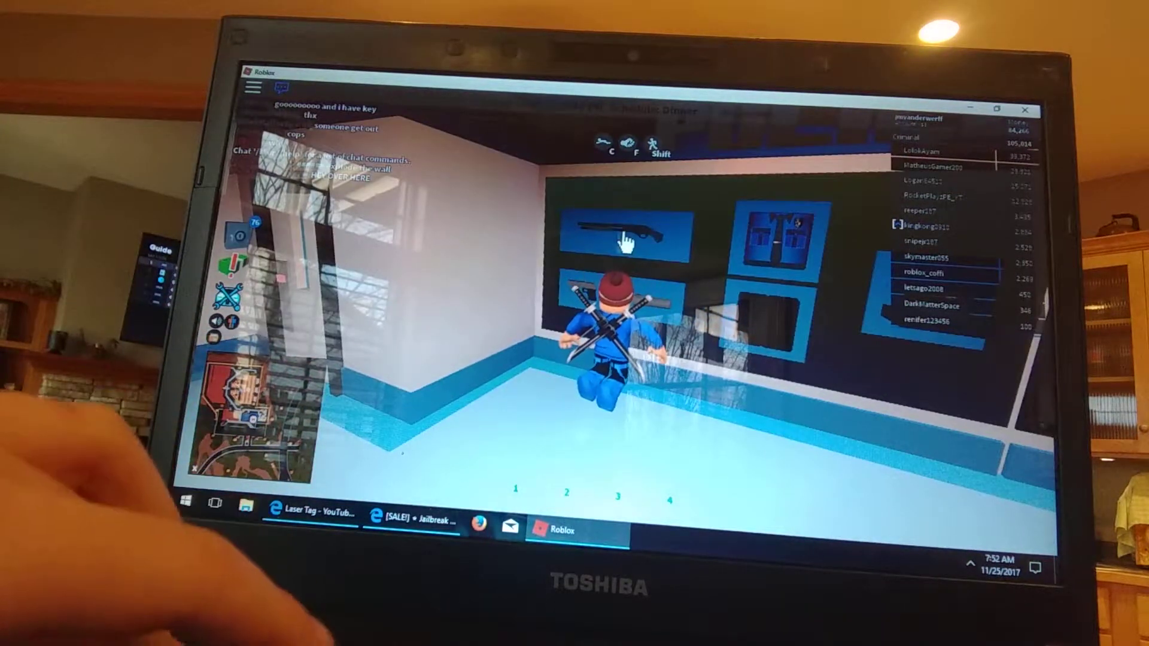
pyautogui.press('w')
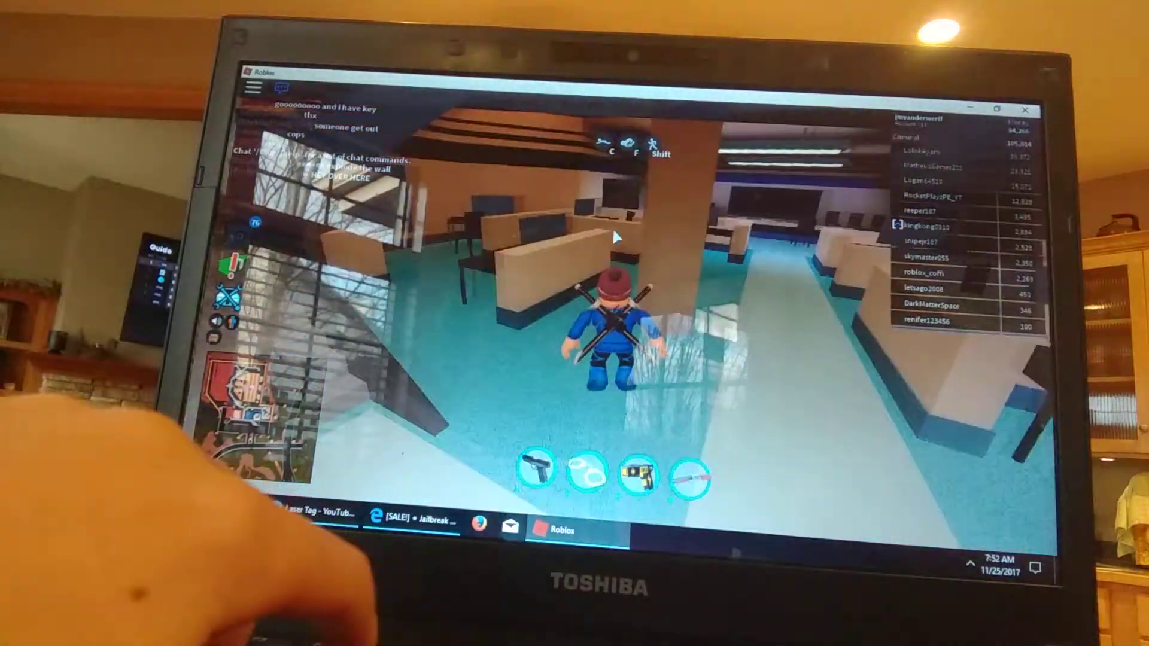
# - Run through the station and pool room onto the rooftop and jump off its edge
pyautogui.press('w')
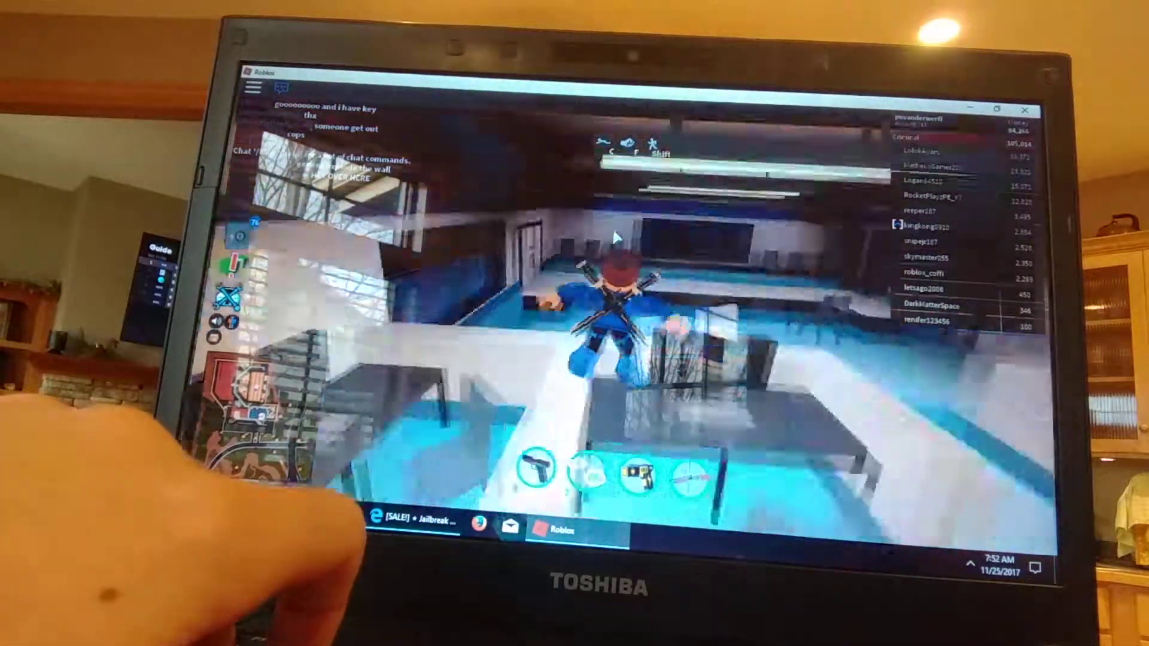
pyautogui.press('space')
pyautogui.press('w')
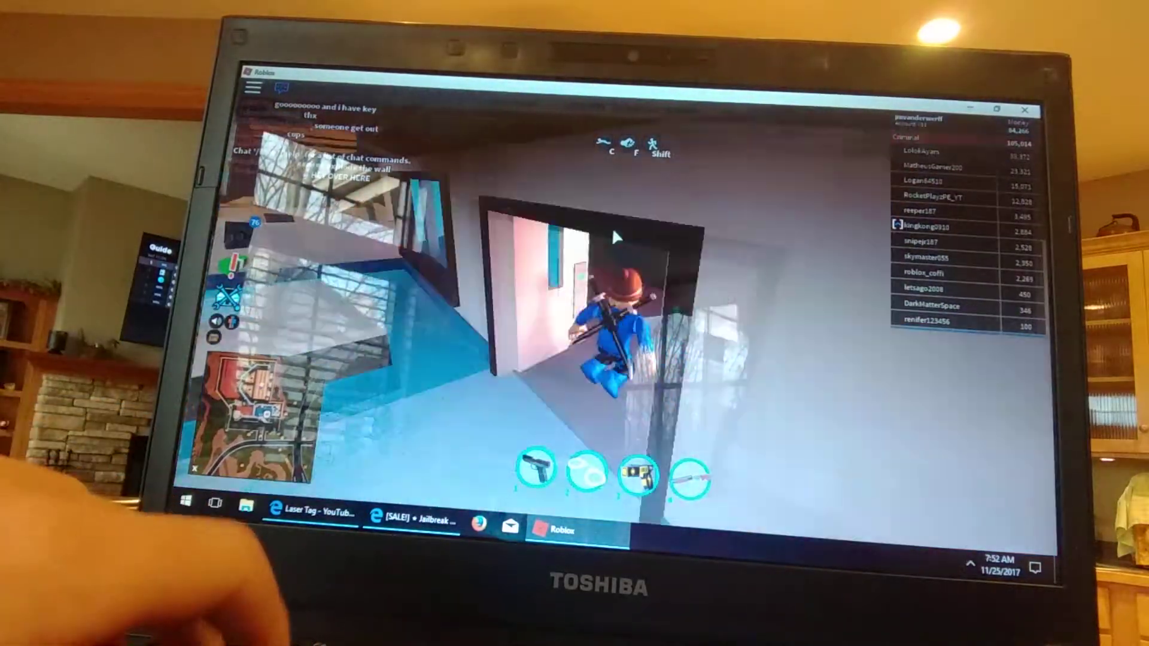
pyautogui.press('w')
pyautogui.press('space')
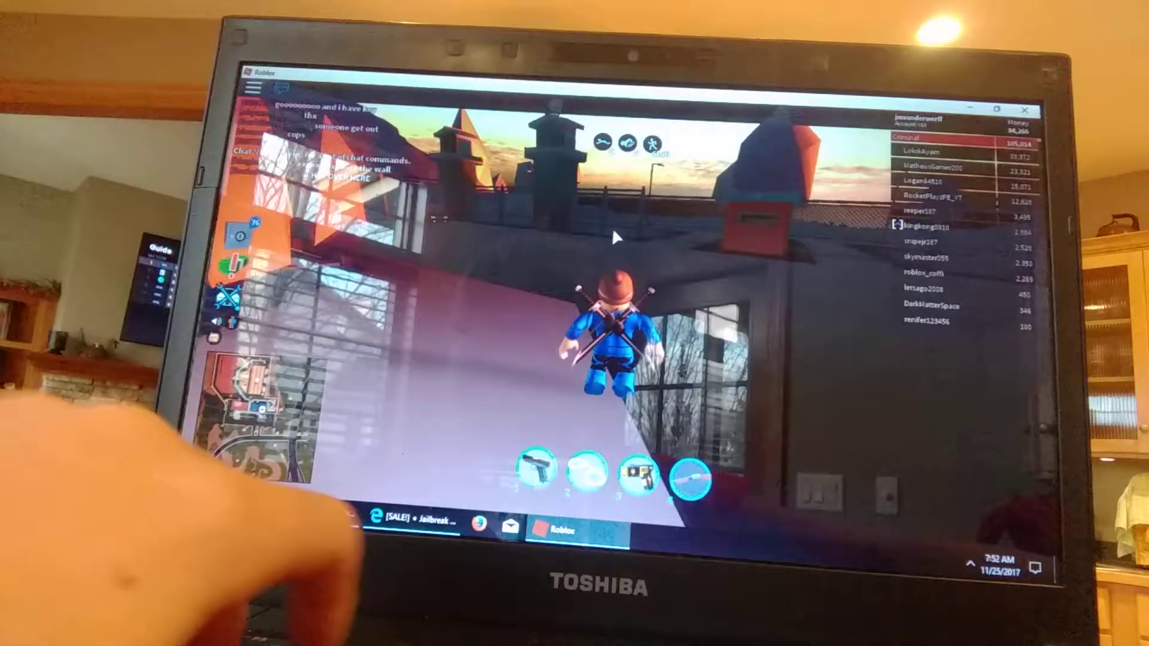
# - Drop into the dark garage and walk up to a police car
pyautogui.press('w')
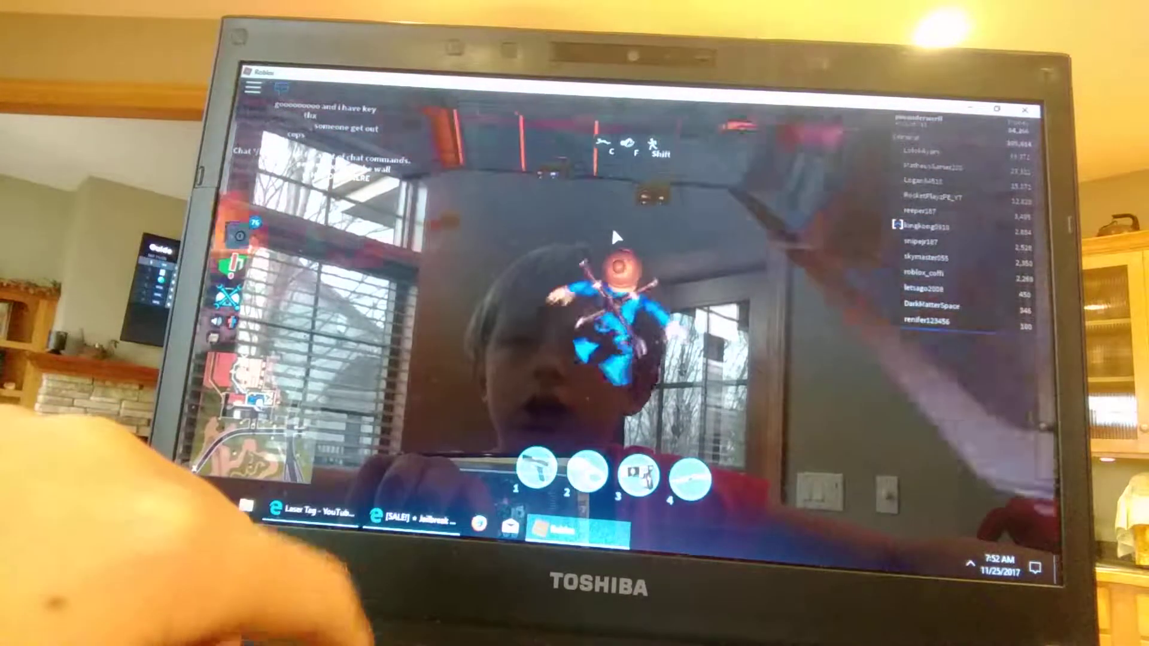
pyautogui.press('w')
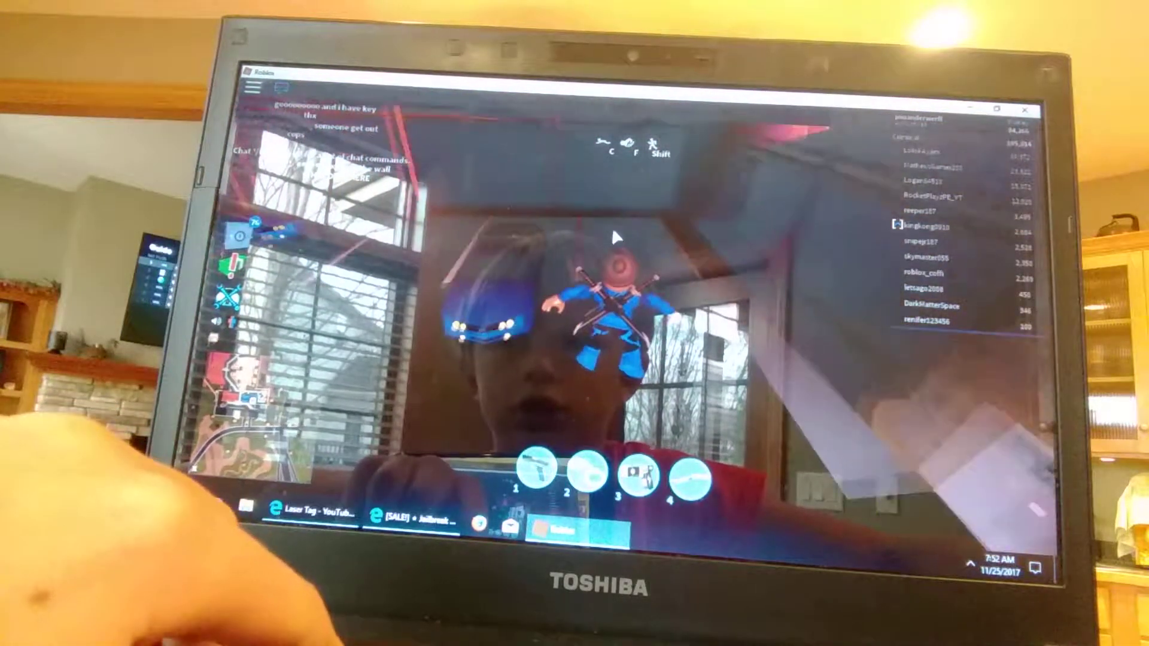
pyautogui.press('w')
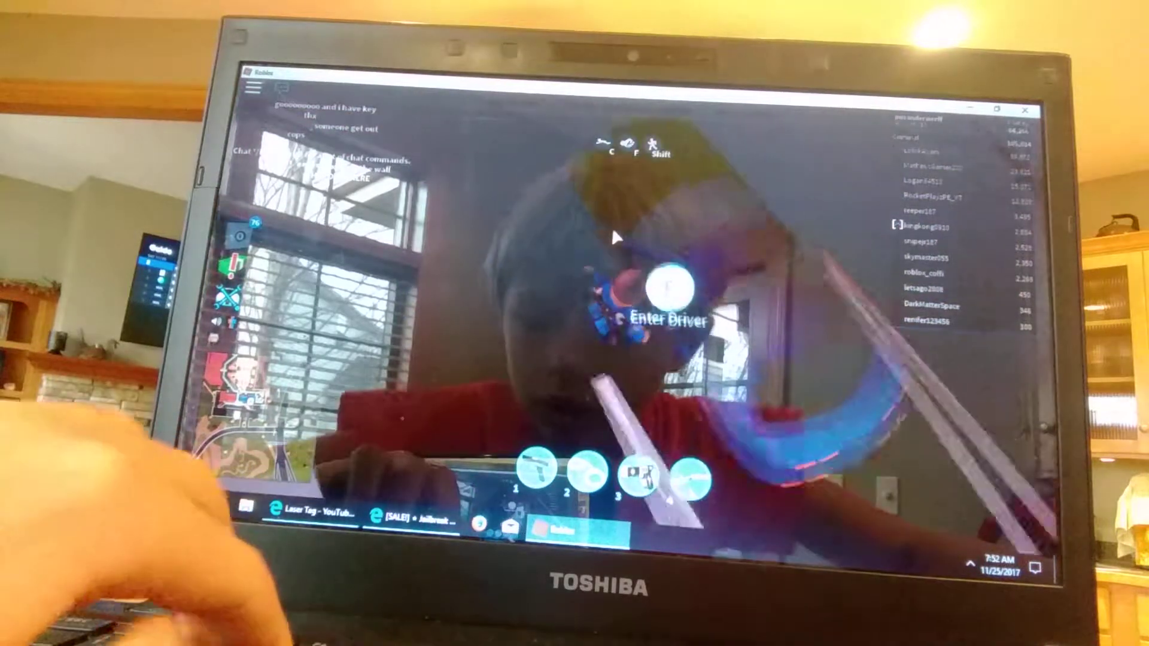
# - Enter the blue police car as driver and drive it out along the ramp onto the highway
pyautogui.press('e')
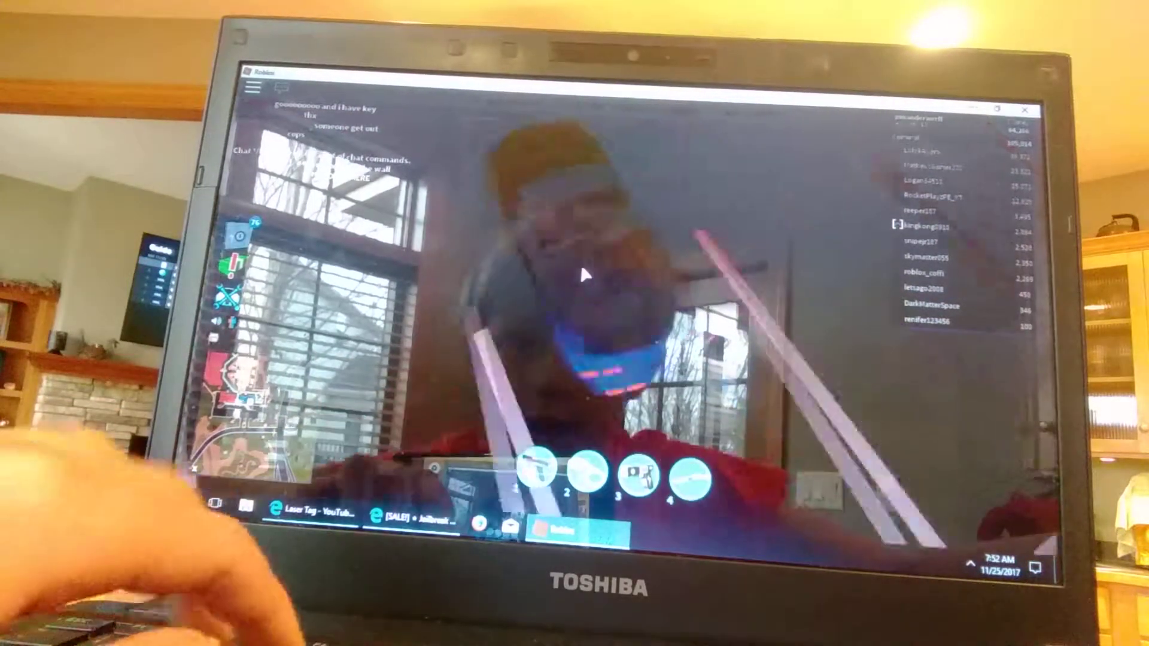
pyautogui.press('w')
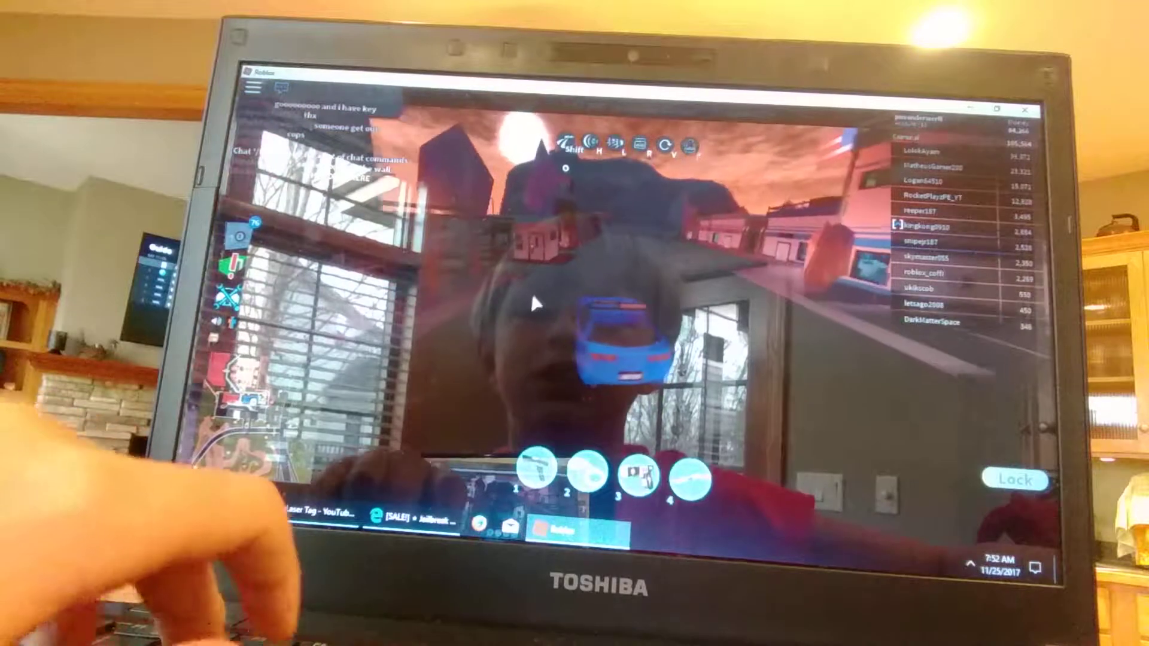
pyautogui.press('w')
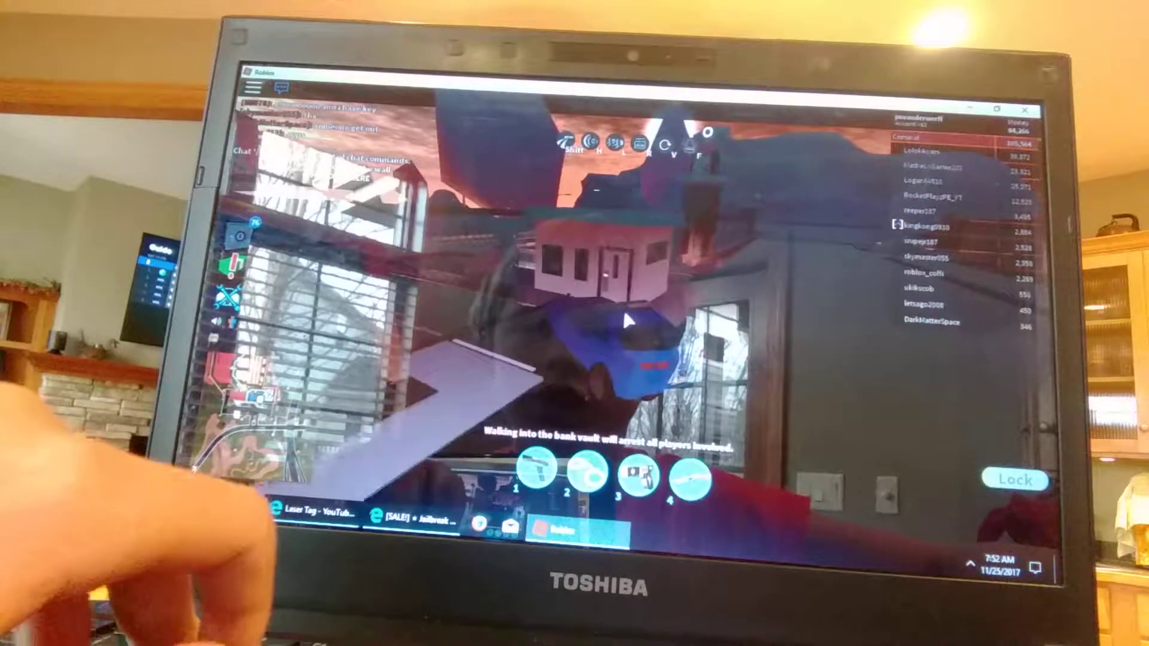
pyautogui.press('w')
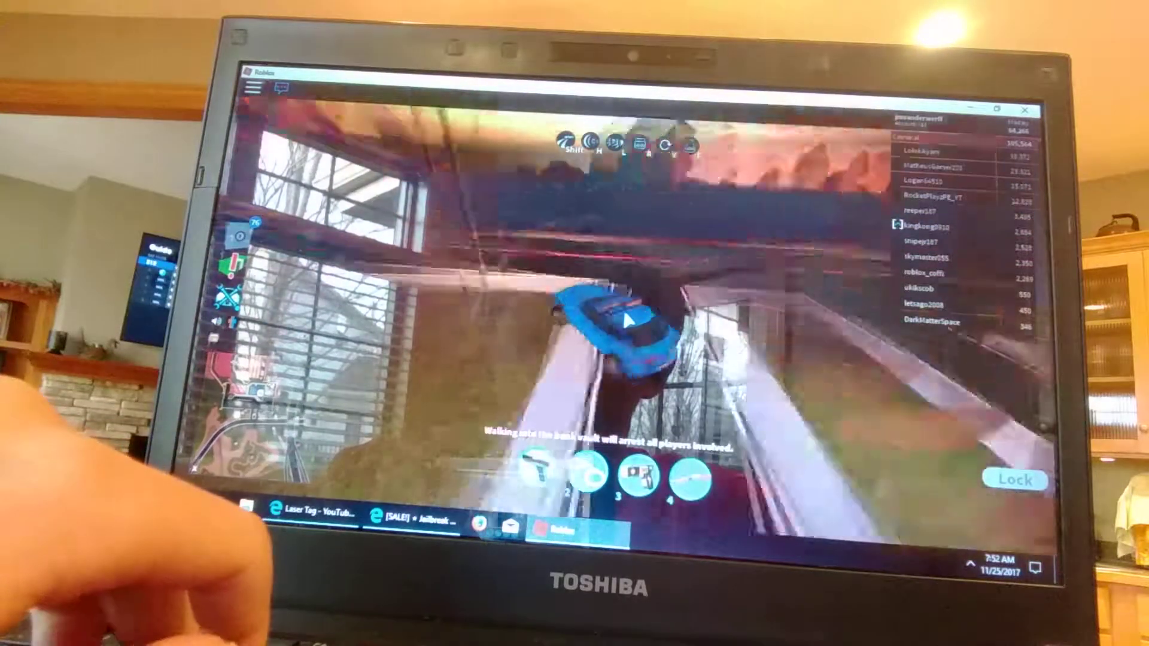
pyautogui.press('w')
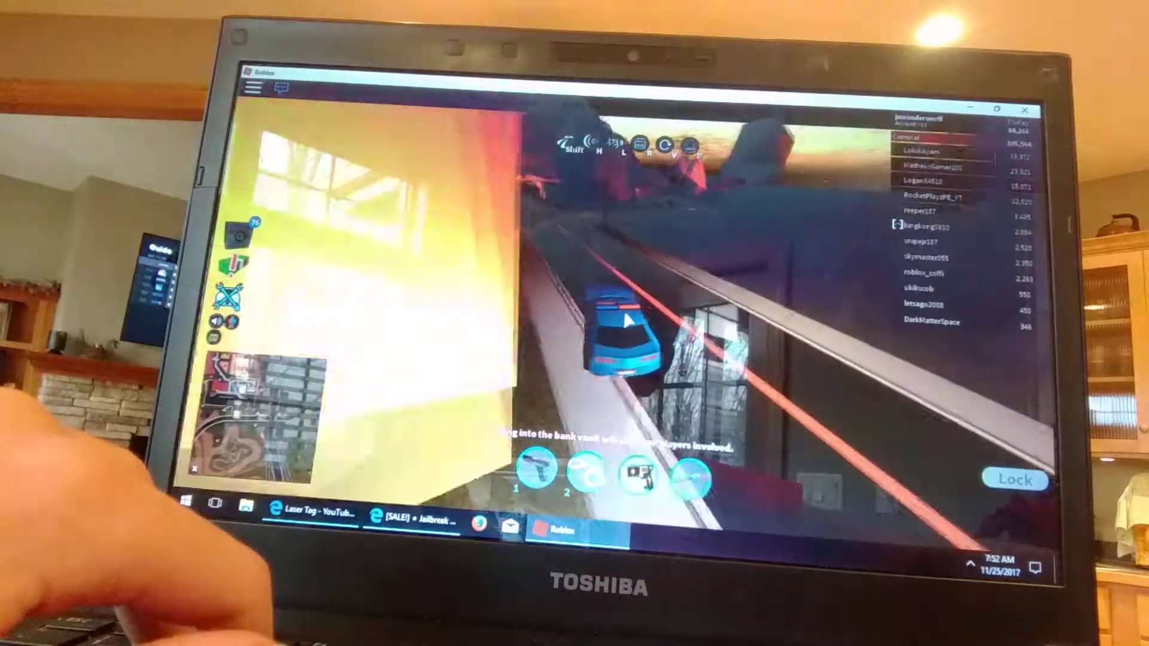
pyautogui.press('w')
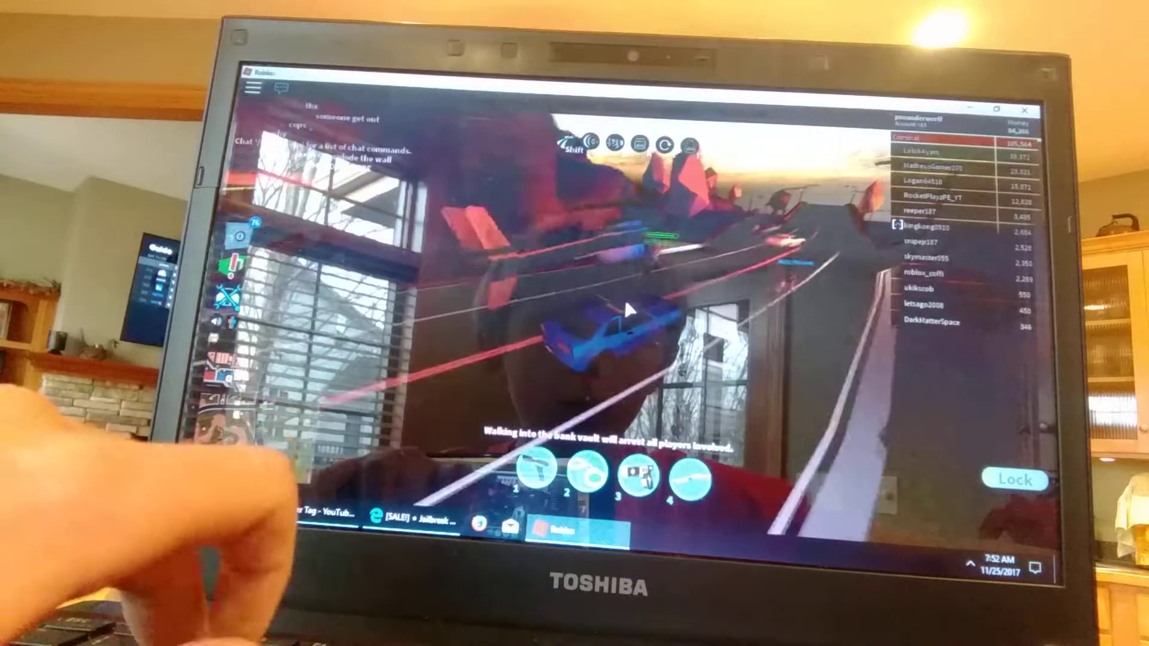